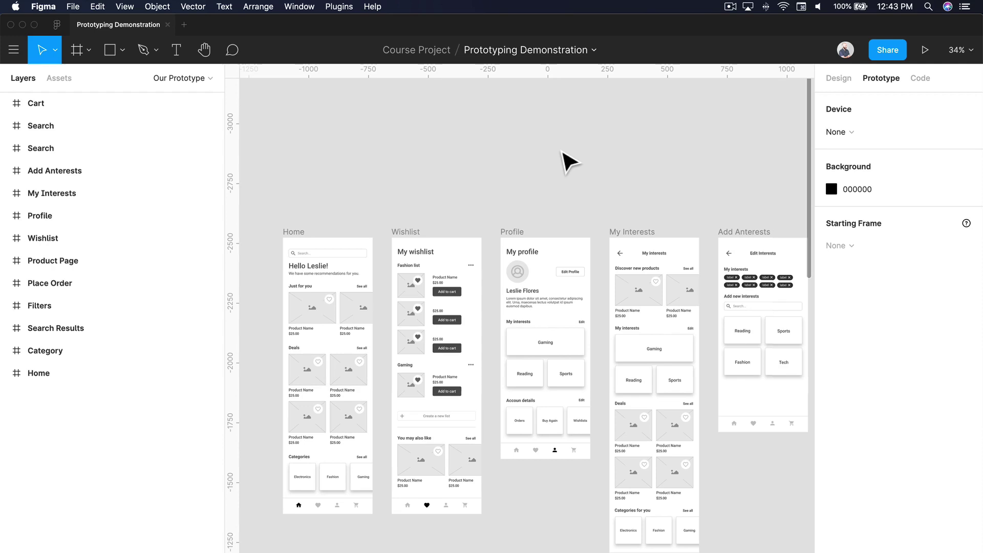
Look over the wireframe canvas and select the Home frame in the Design panel.
scroll(572, 162, down, 3)
scroll(572, 162, down, 5)
scroll(572, 162, up, 5)
scroll(565, 154, up, 2)
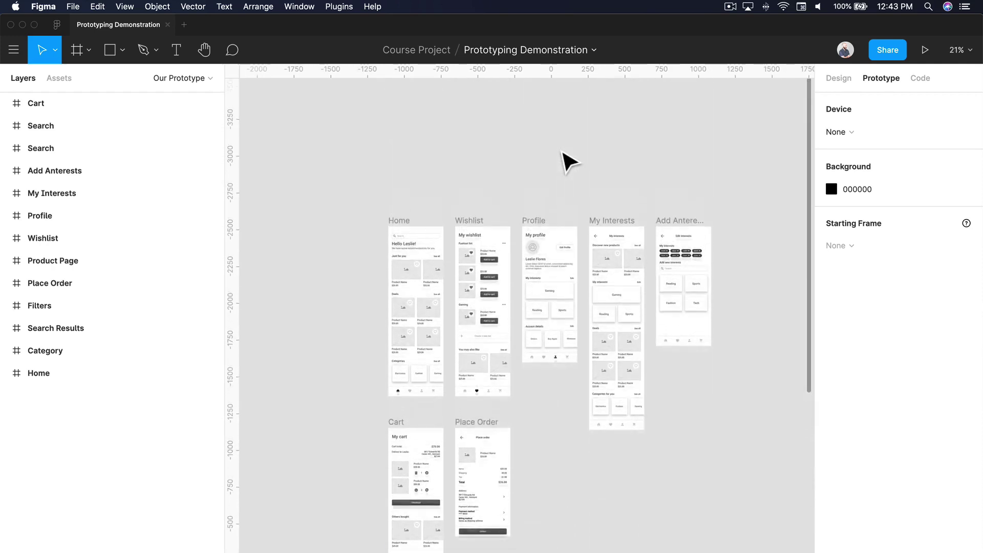
scroll(564, 154, down, 5)
scroll(565, 154, up, 9)
scroll(564, 154, down, 3)
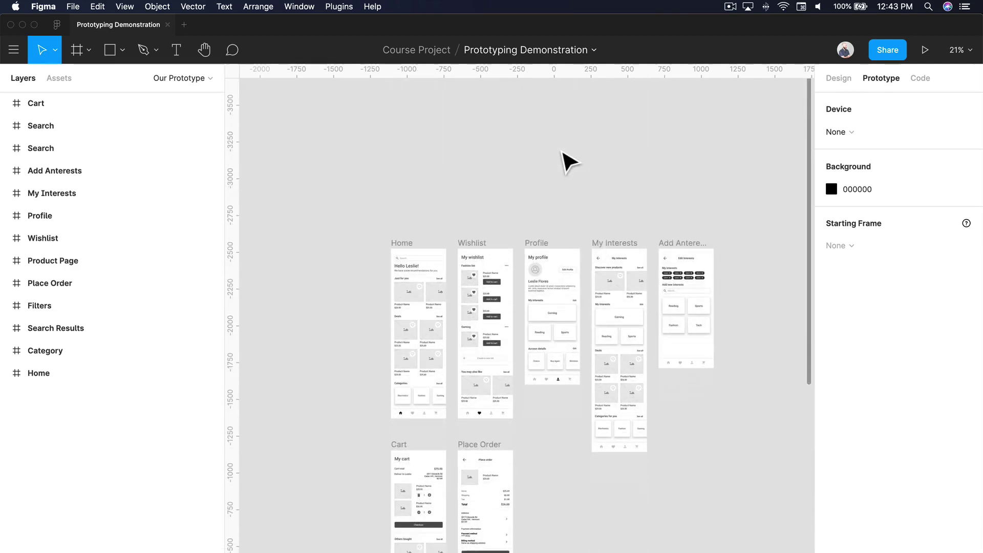
scroll(564, 153, up, 3)
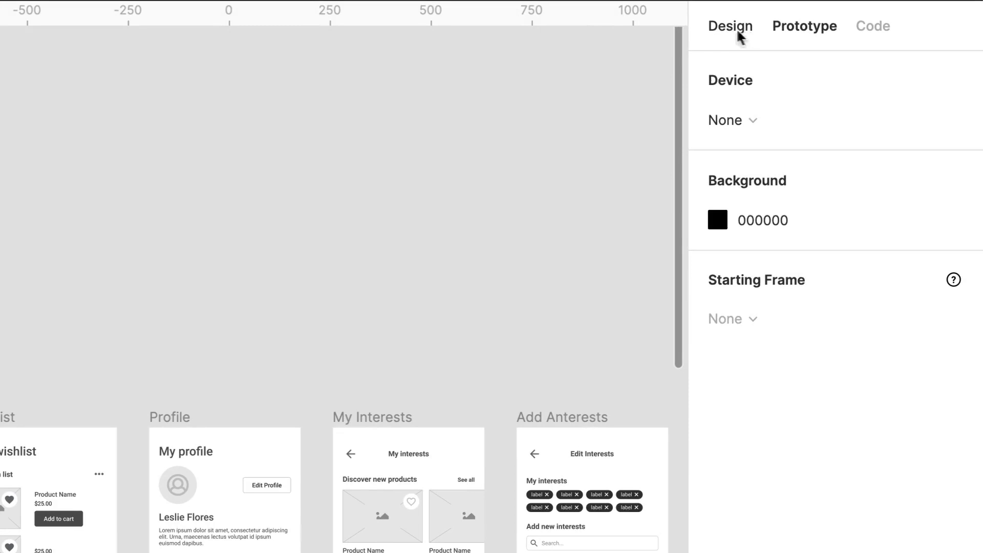
click(792, 62)
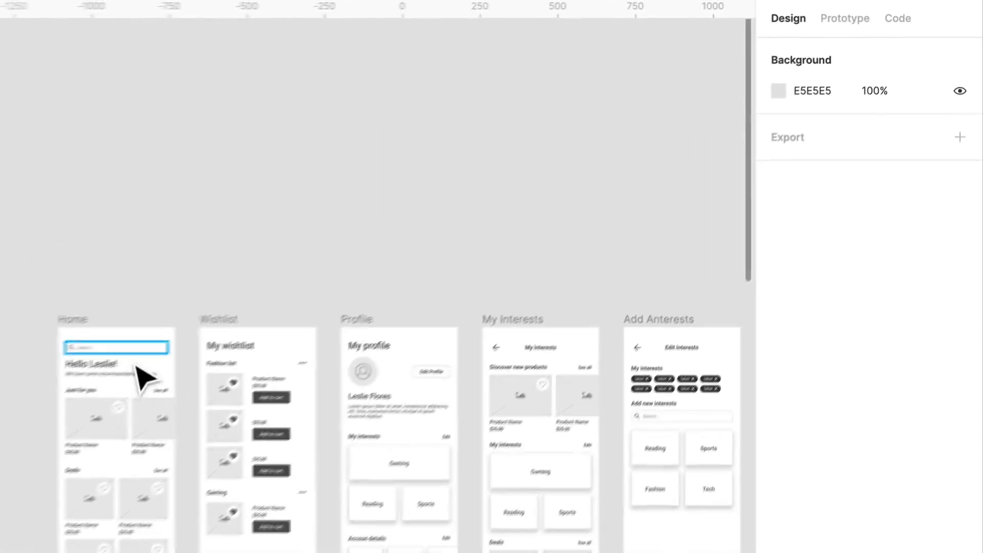
click(92, 315)
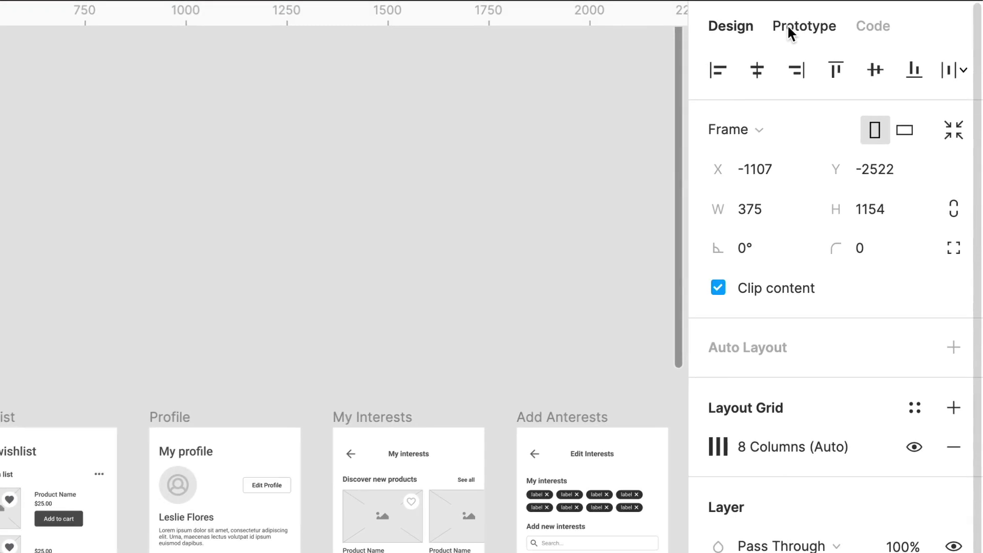
Show the prototype settings and list the preview devices, with None still chosen.
click(794, 27)
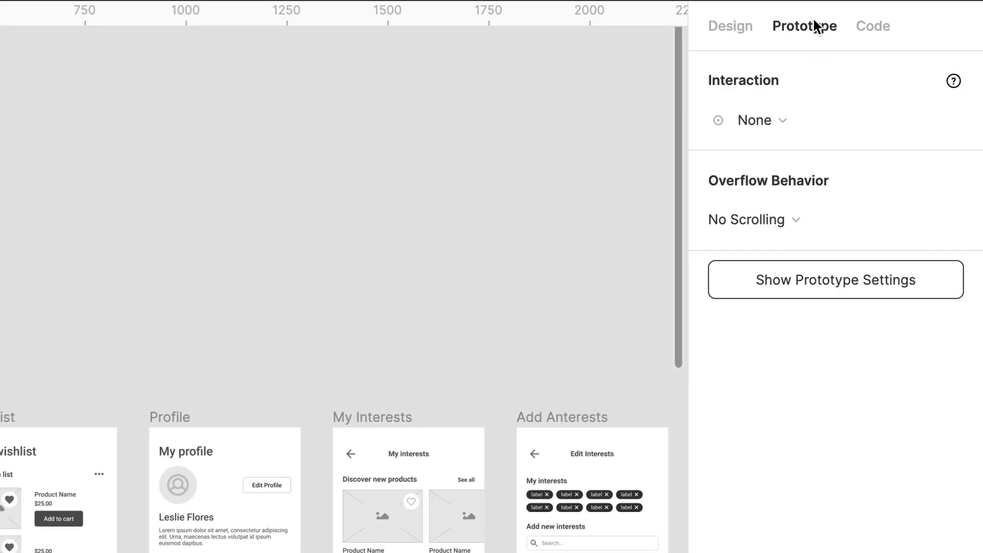
click(241, 274)
scroll(241, 274, down, 3)
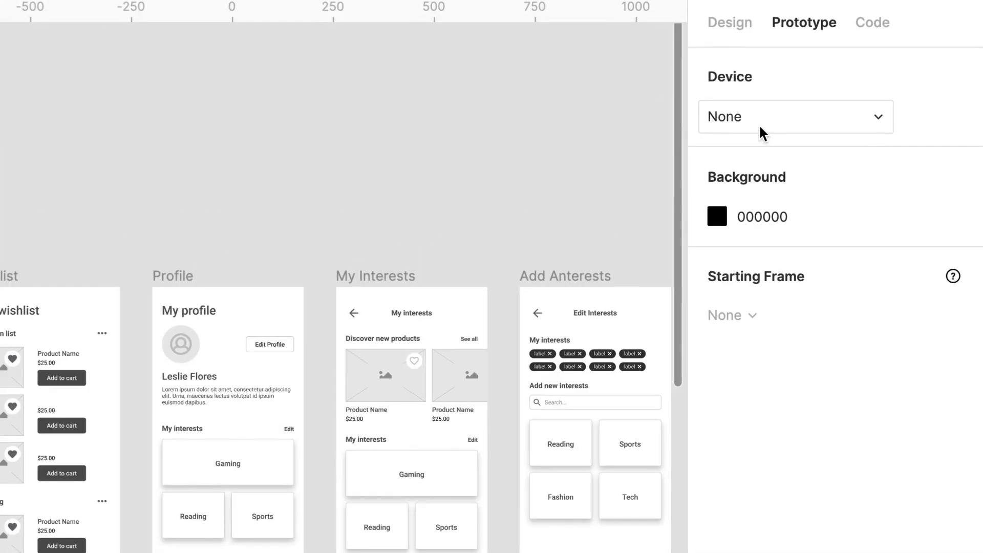
click(860, 74)
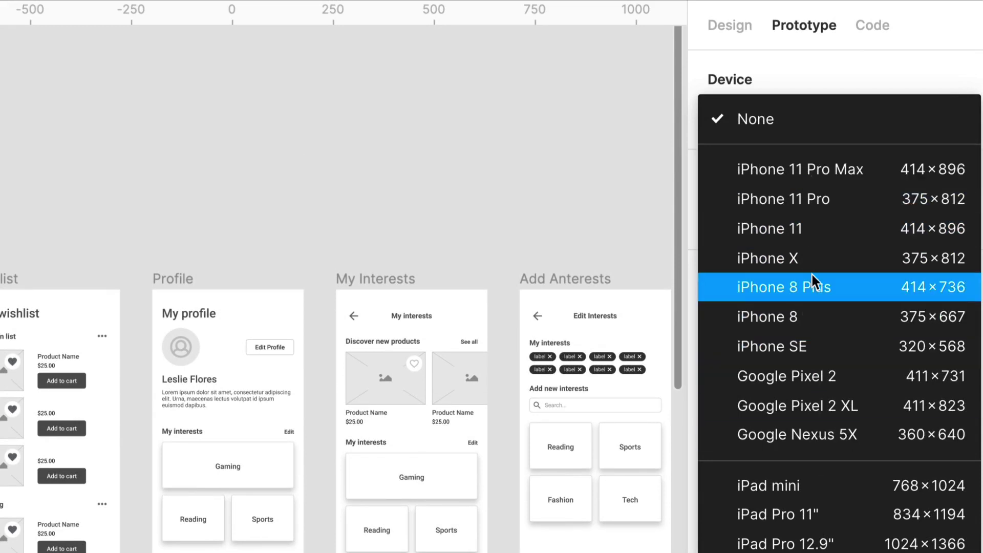
Choose iPhone 11 Pro in Space Grey as the preview device.
click(790, 198)
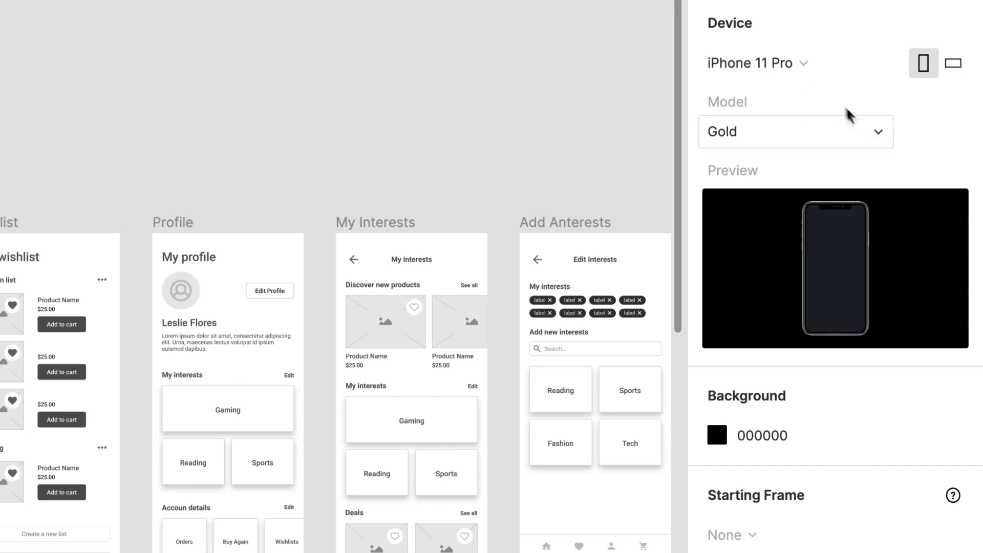
click(814, 137)
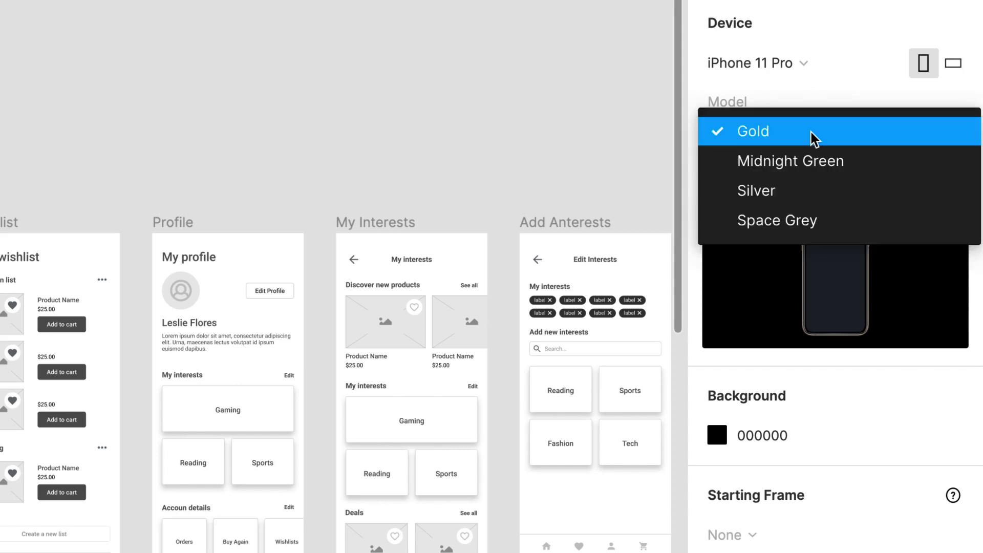
click(794, 222)
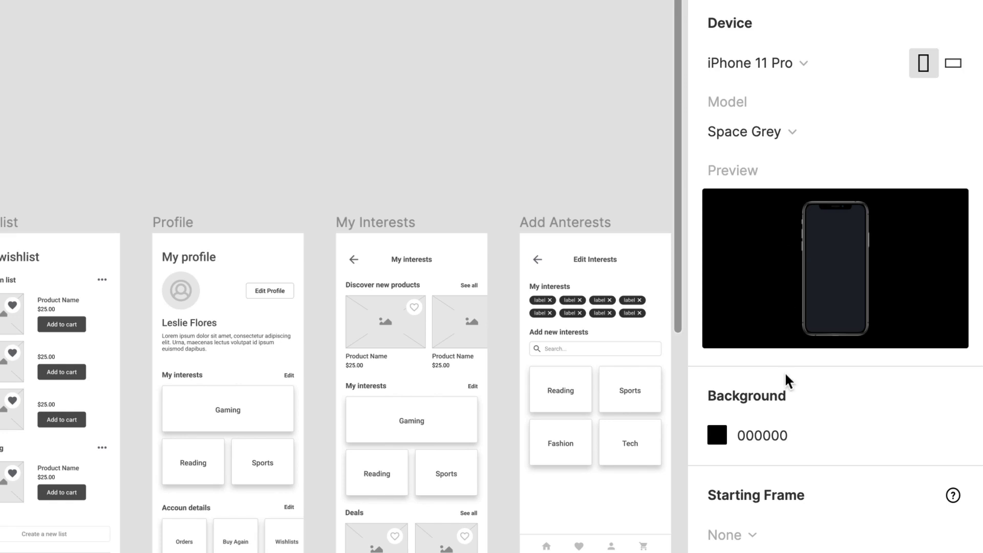
Set the prototype background colour to F9F9F9.
click(786, 440)
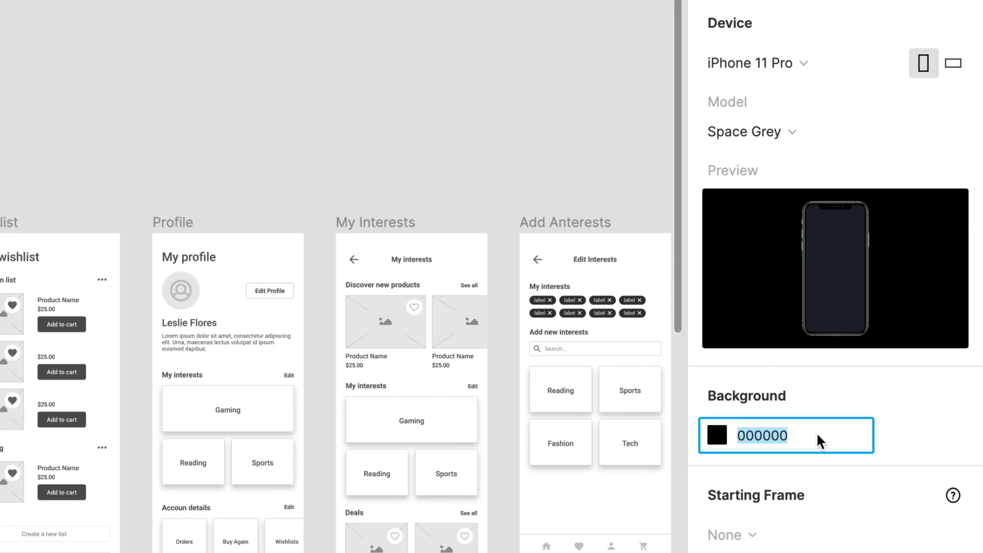
text(ffffff)
key(Return)
click(816, 442)
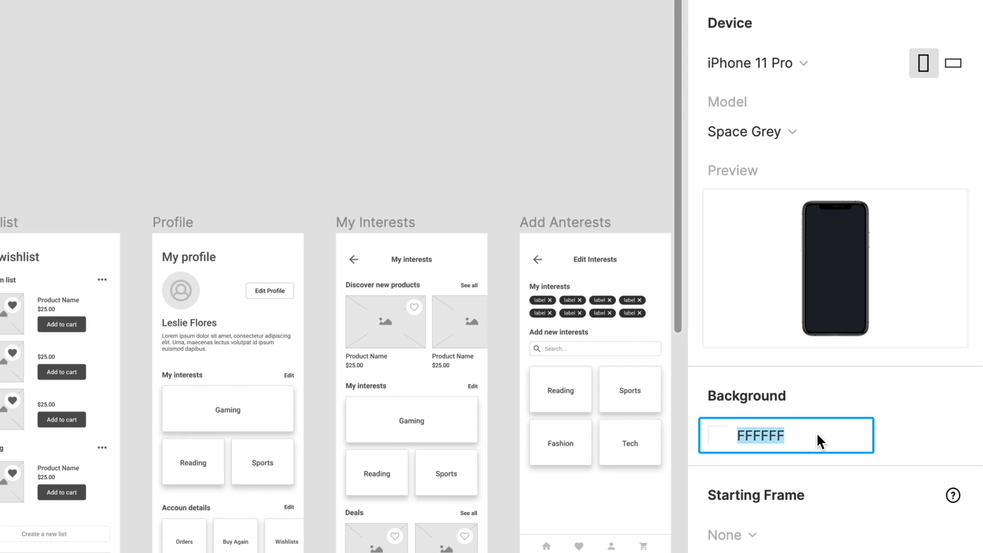
text(f9f9f9)
key(Return)
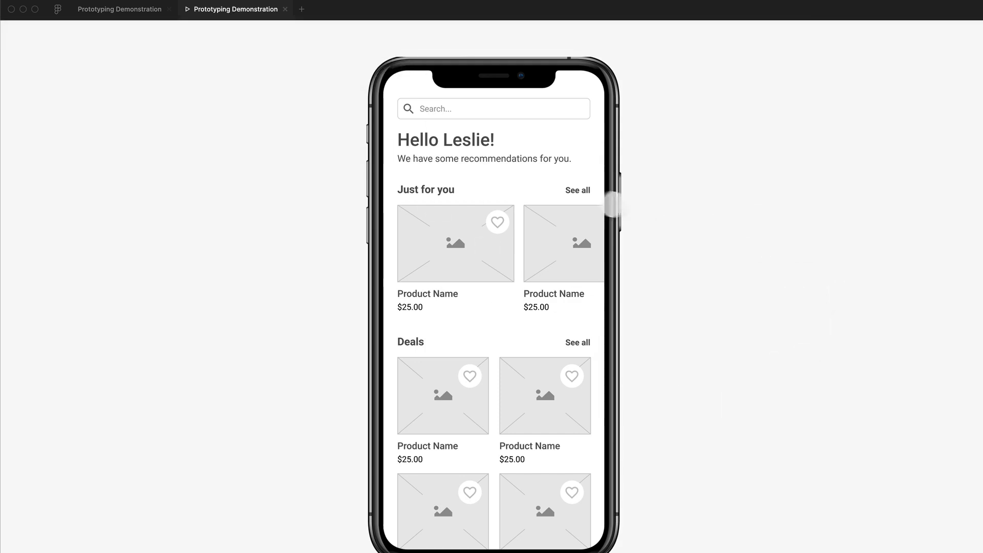
Cycle through the wishlist, cart, search results and Edit Interests screens back to Home, then exit full screen.
scroll(443, 164, down, 5)
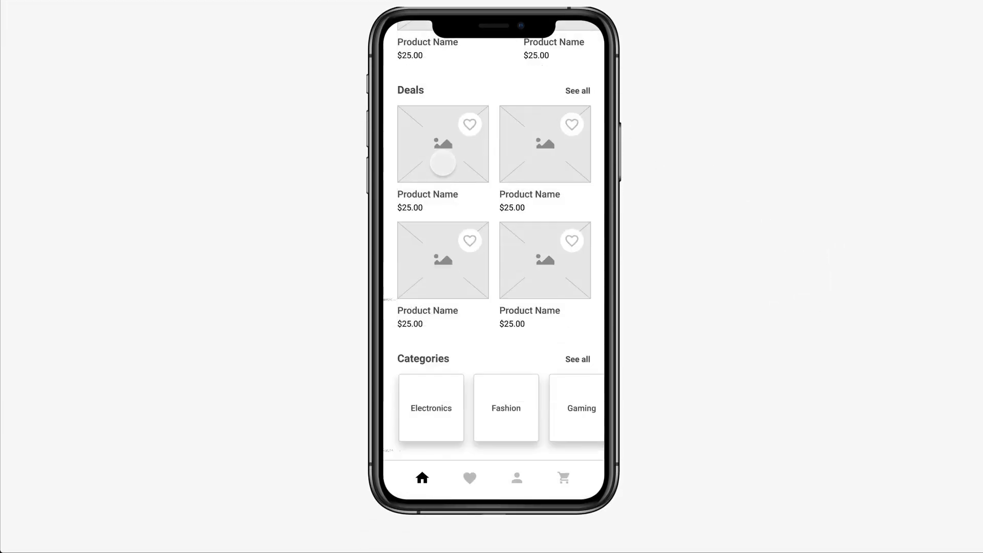
scroll(443, 164, up, 5)
scroll(443, 164, down, 5)
scroll(443, 163, up, 5)
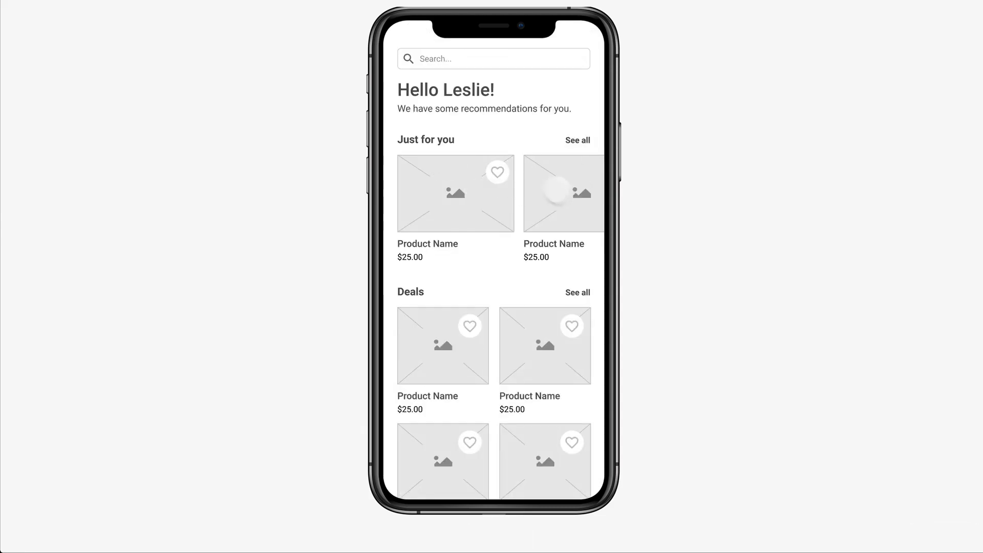
scroll(554, 224, down, 5)
key(Right)
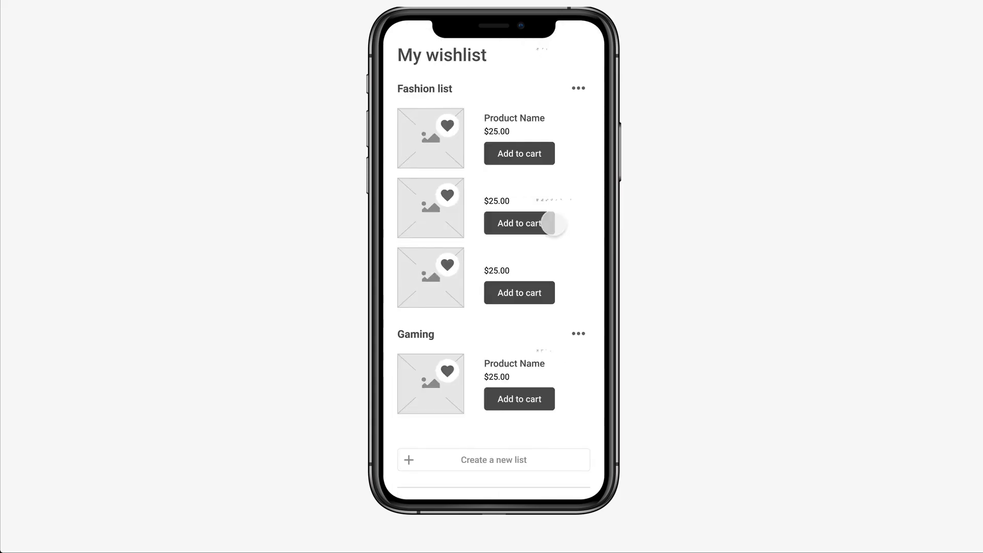
key(Left)
key(Right)
key(Right)
key(Right)
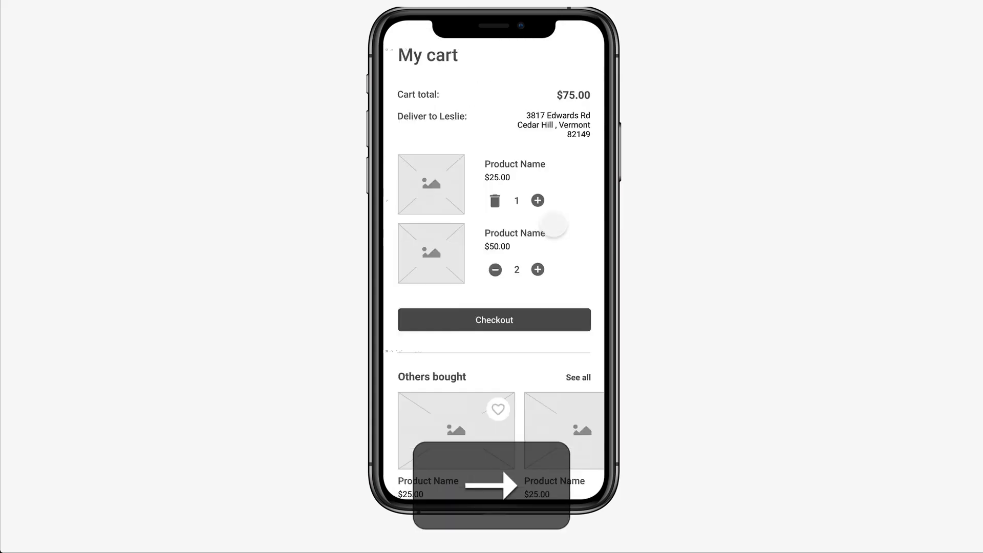
key(Left)
key(Right)
key(Right)
key(Right)
key(Right)
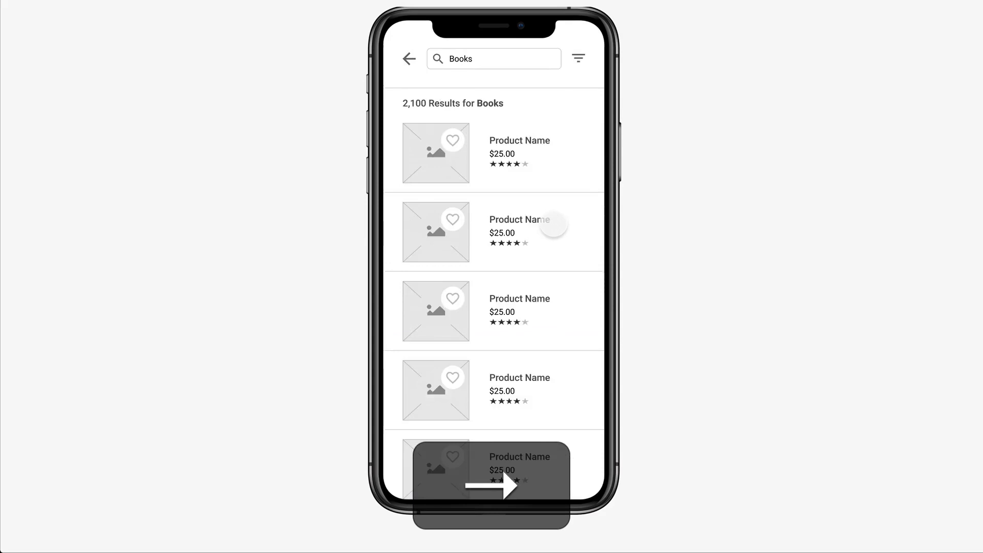
key(Left)
key(Left)
key(Left)
key(Left)
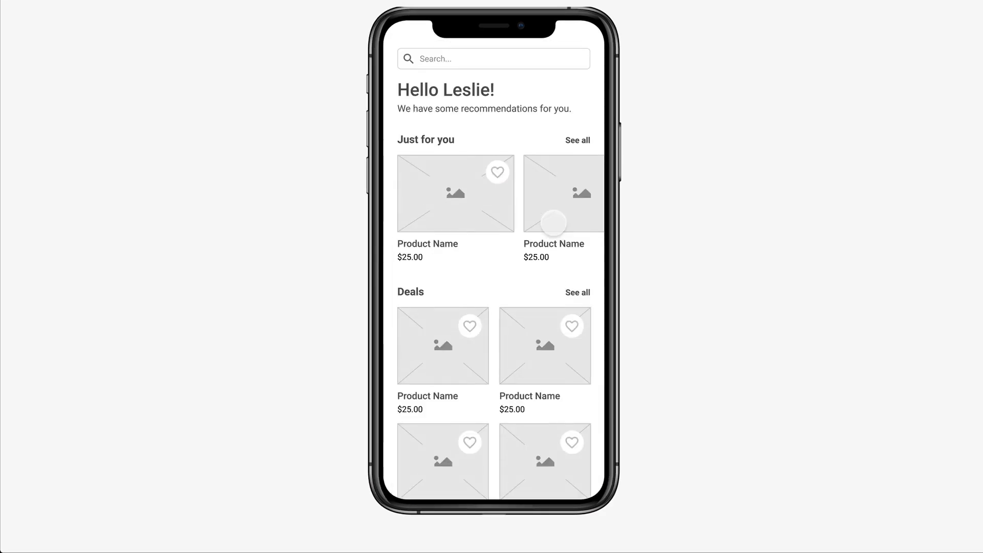
key(Escape)
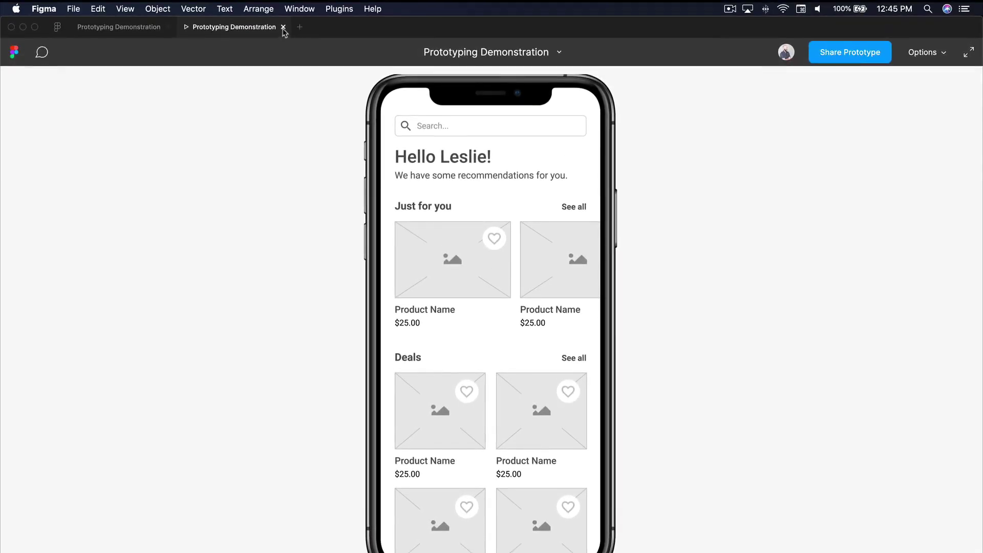
Close the presentation and flip the iPhone 11 Pro preview to landscape and back to portrait.
click(281, 29)
click(284, 27)
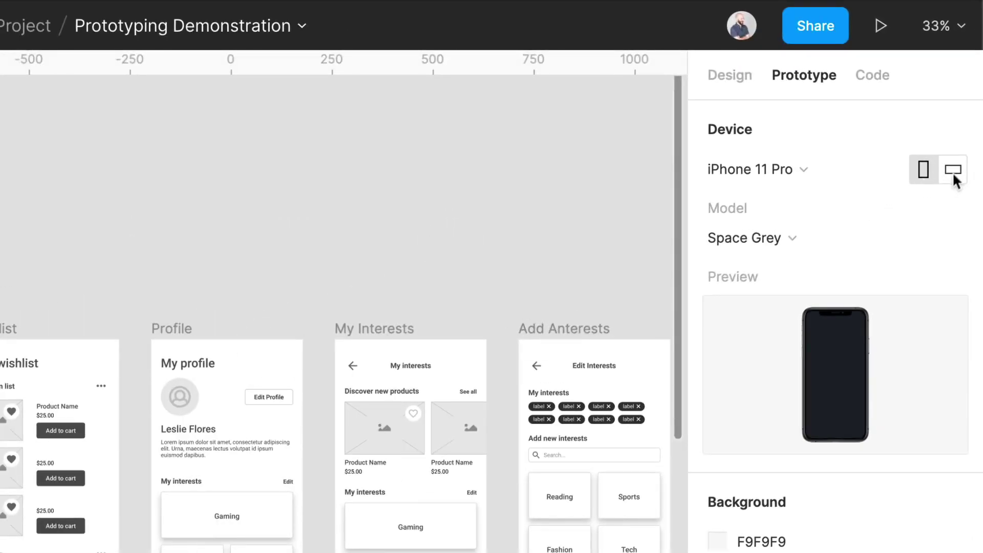
click(953, 176)
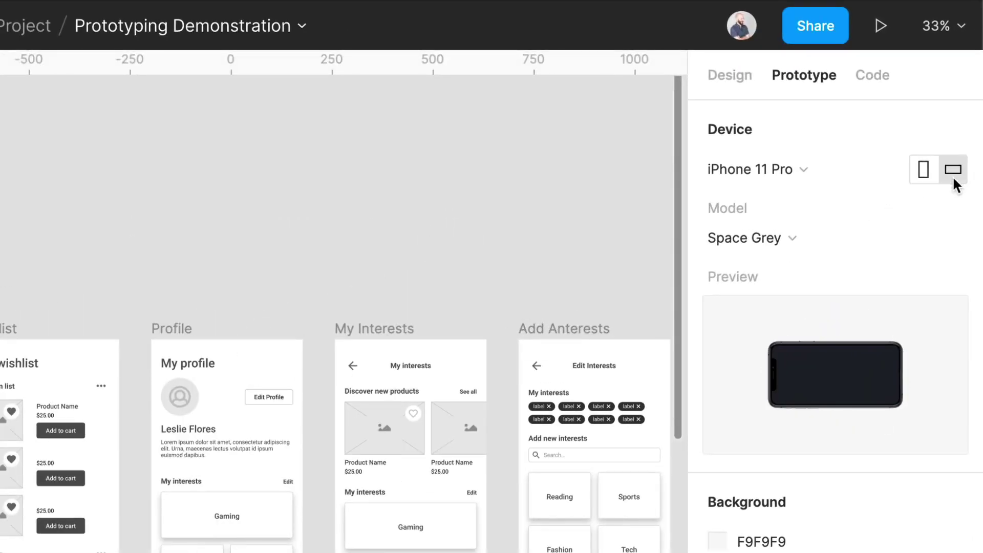
click(921, 169)
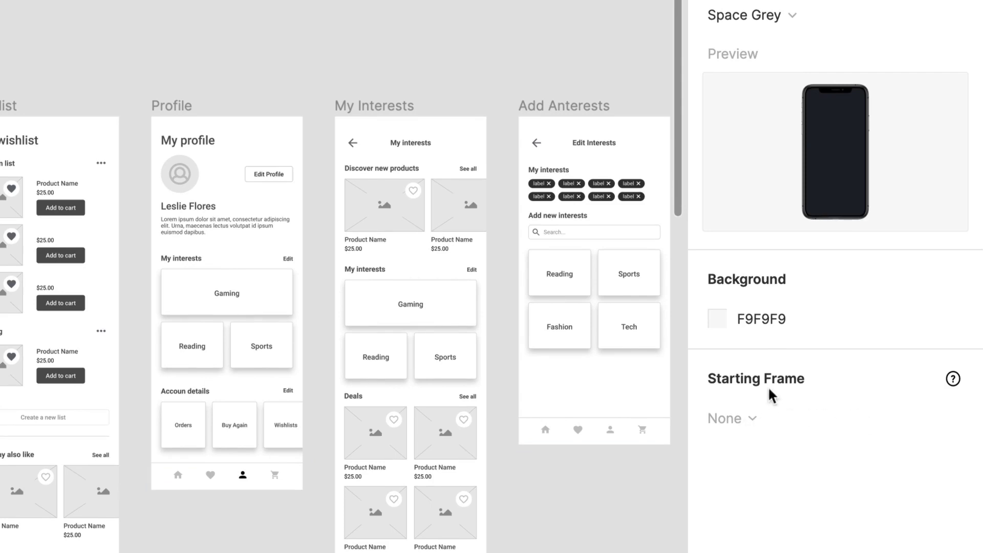
Link the Home frame to the Wishlist screen.
mouse_move(953, 379)
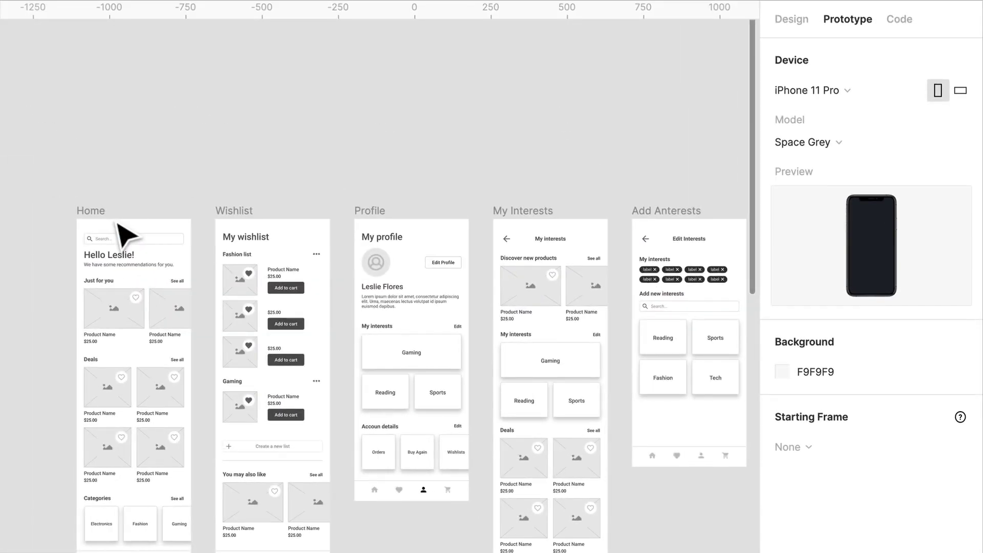
click(110, 223)
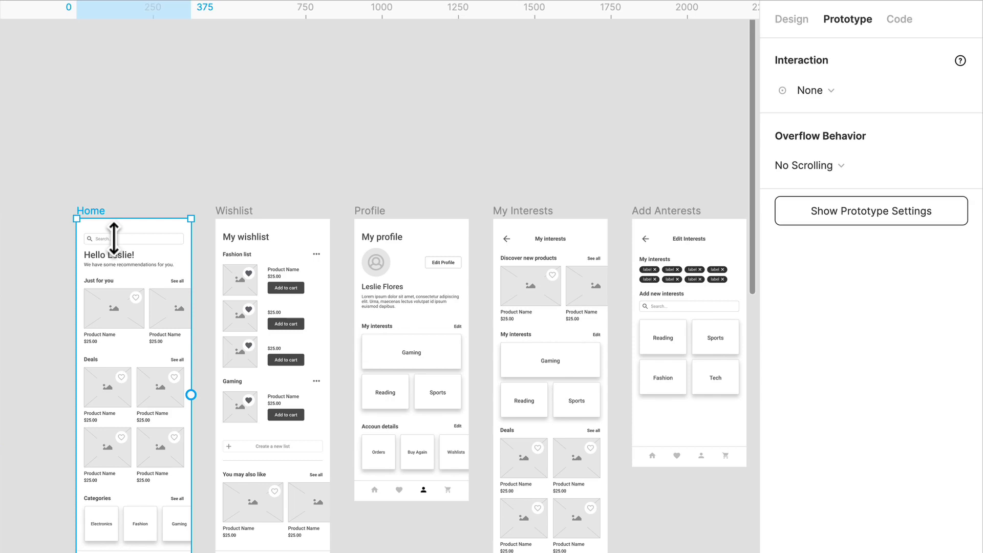
key(Escape)
click(143, 259)
drag(191, 395, 246, 412)
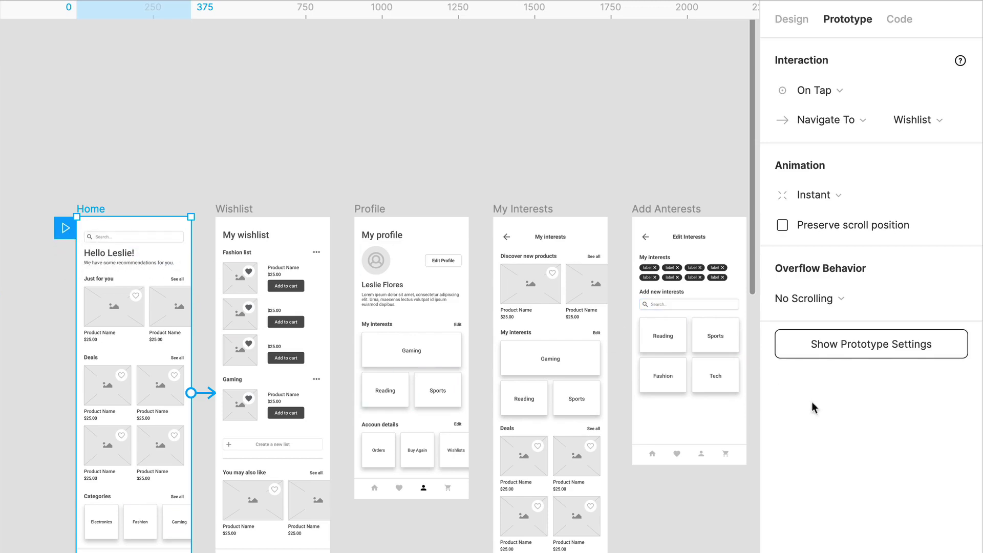
Set the prototype's Starting Frame to Home.
click(851, 350)
click(807, 444)
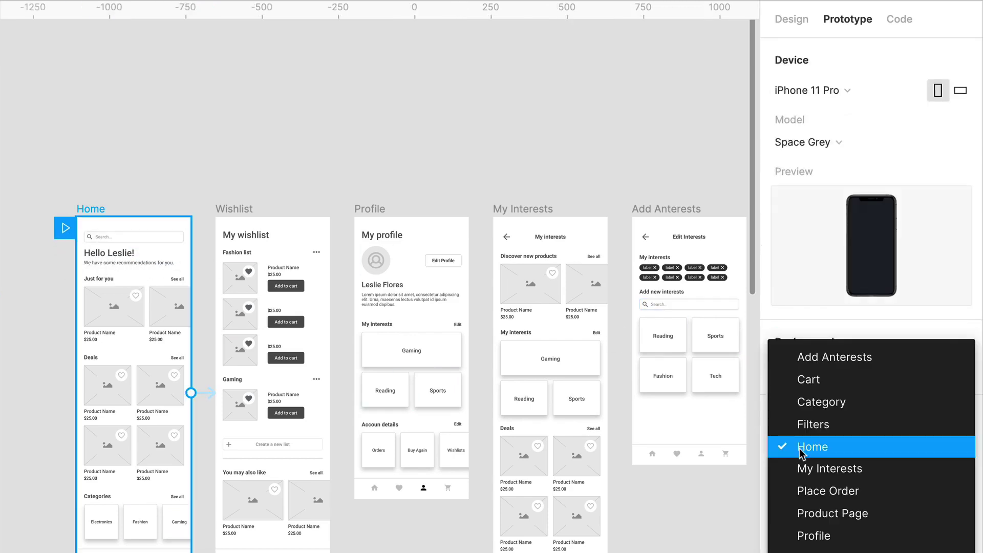
click(819, 429)
click(814, 444)
click(812, 467)
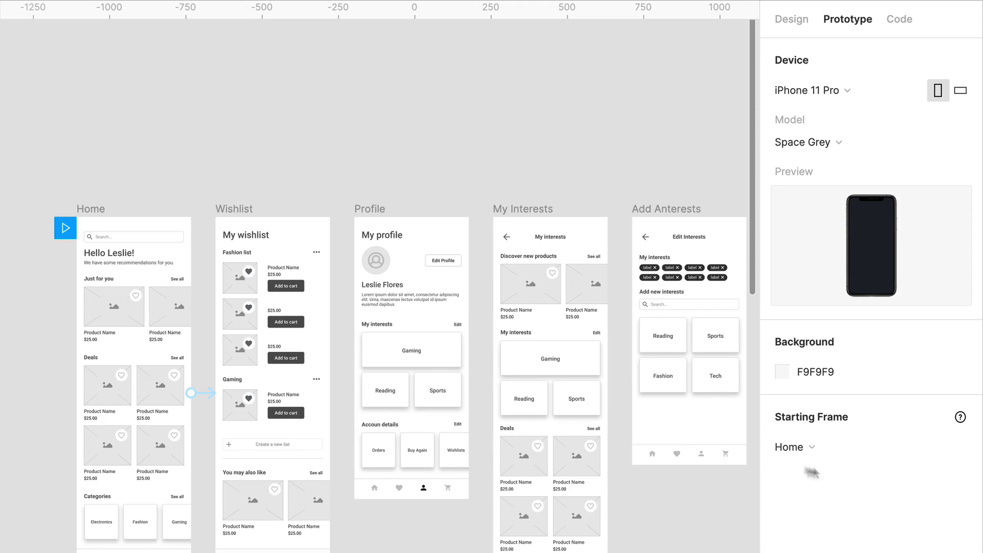
Delete the frame-level Home-to-Wishlist link and pull a new link toward the heart icon.
click(207, 393)
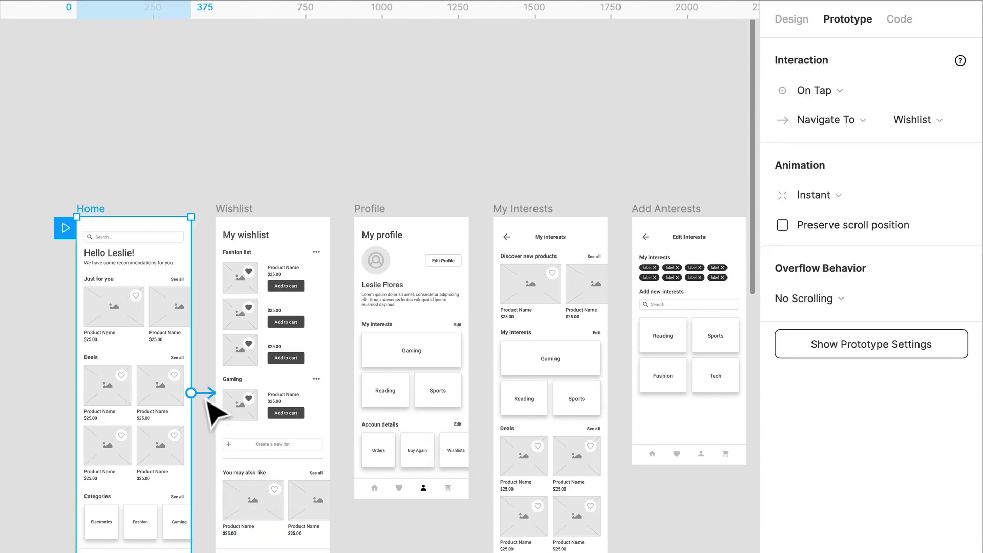
key(Delete)
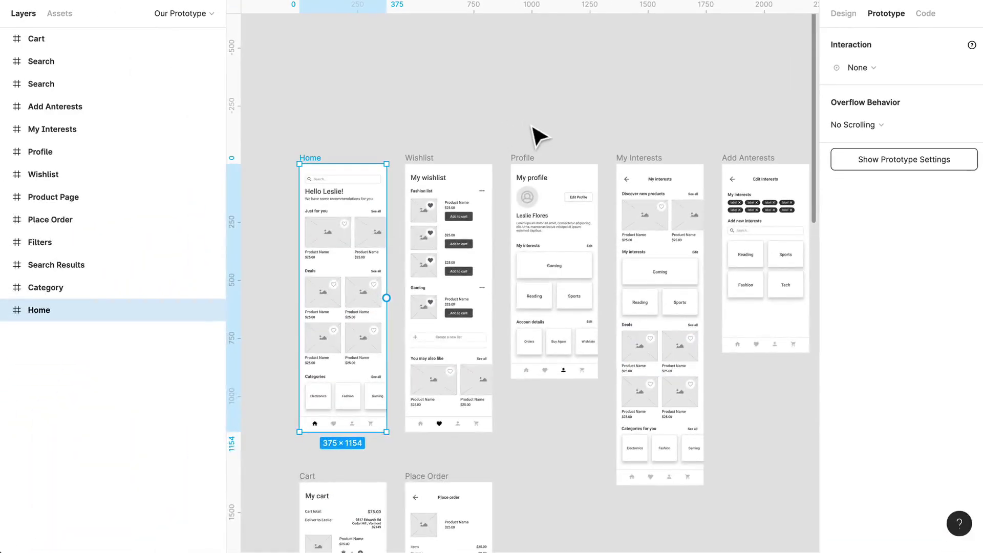
click(387, 180)
scroll(491, 114, up, 5)
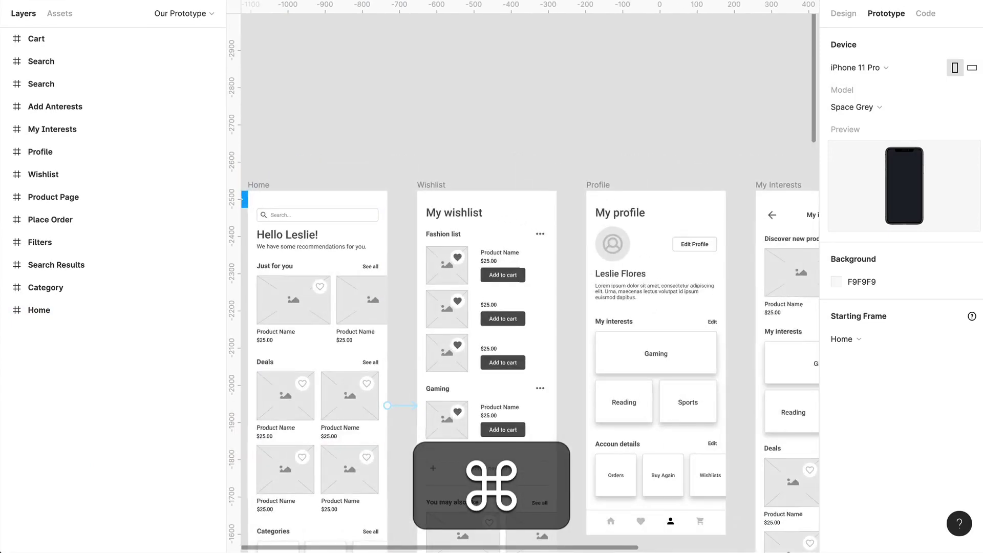
scroll(530, 281, down, 2)
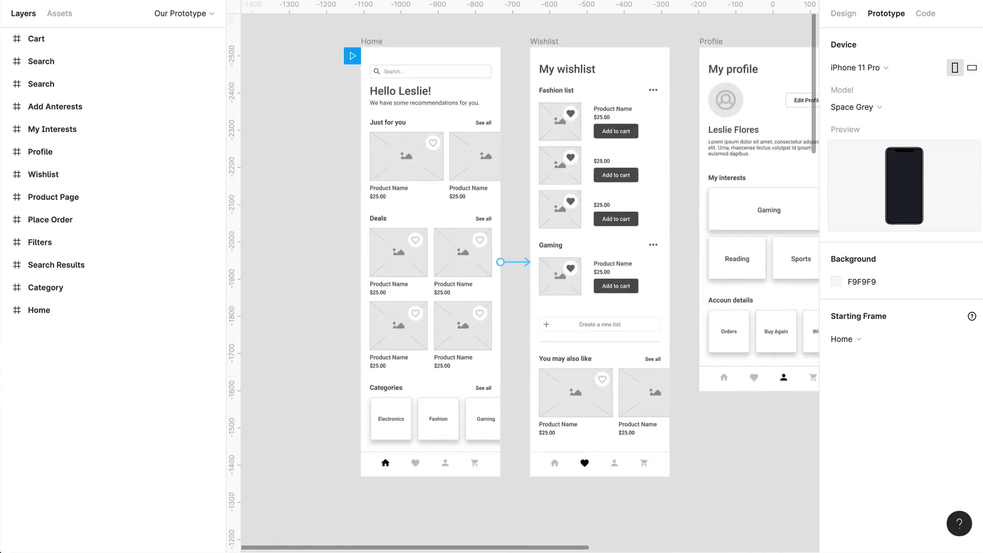
drag(500, 262, 538, 191)
Link the bottom-nav heart icon to Wishlist with an On Tap interaction.
click(420, 470)
click(515, 148)
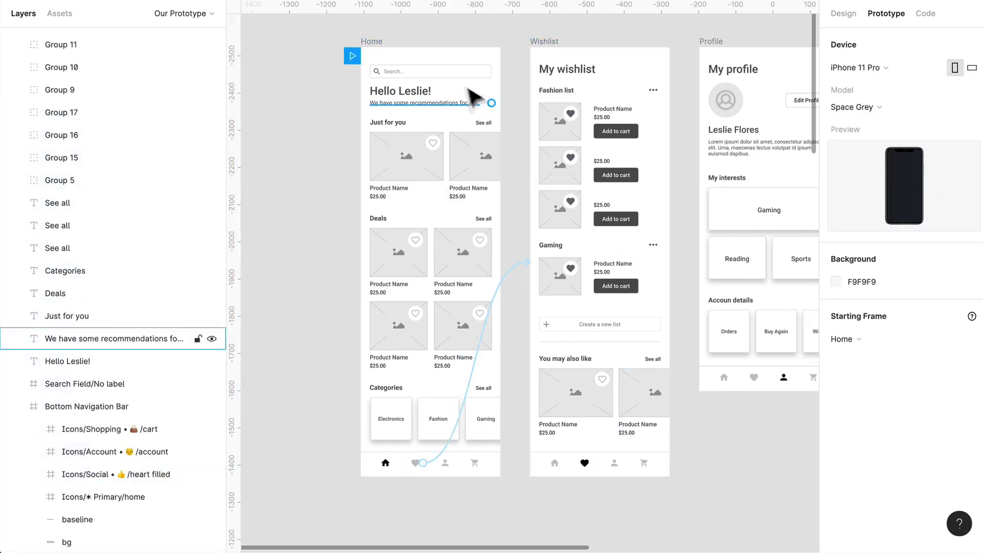
click(373, 42)
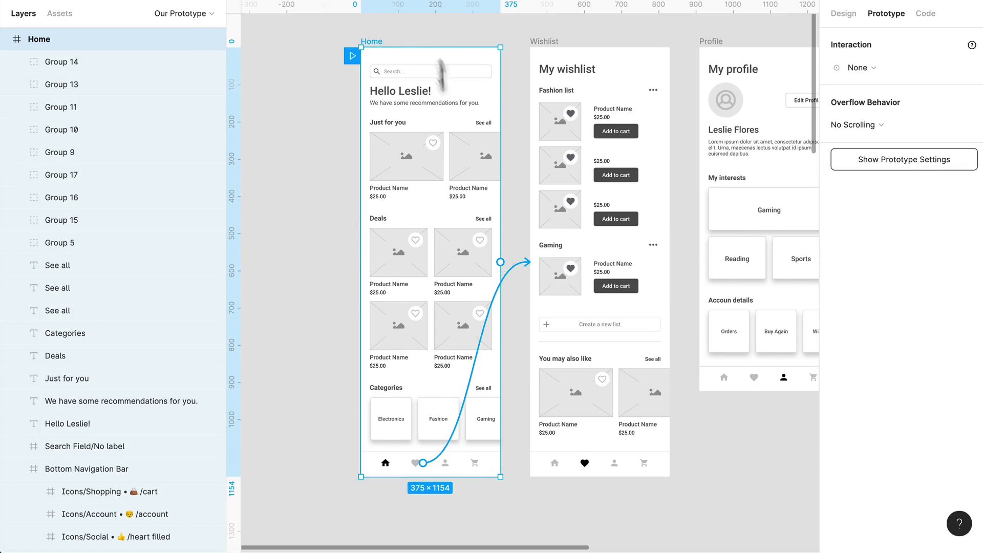
click(521, 53)
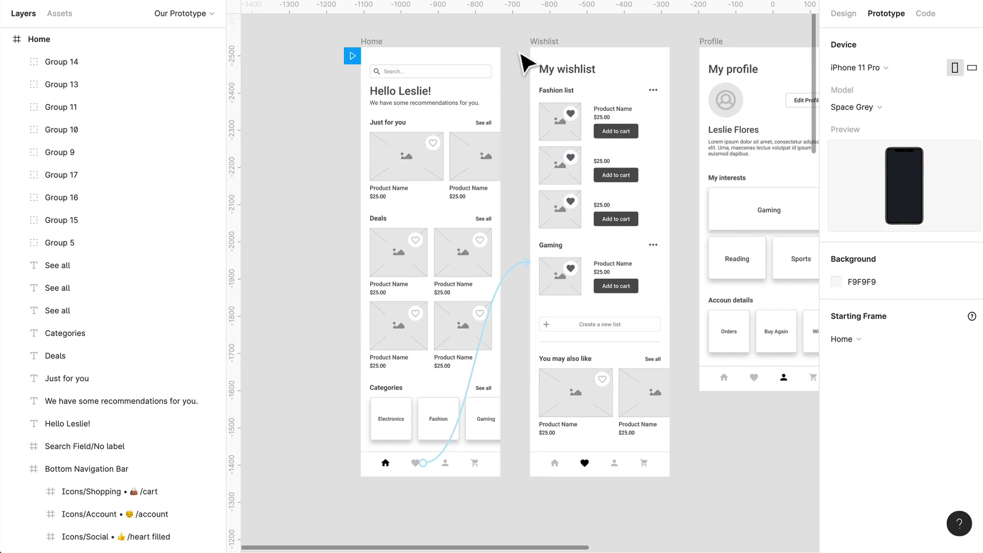
Reselect the heart icon and check its interaction trigger options.
scroll(495, 211, right, 3)
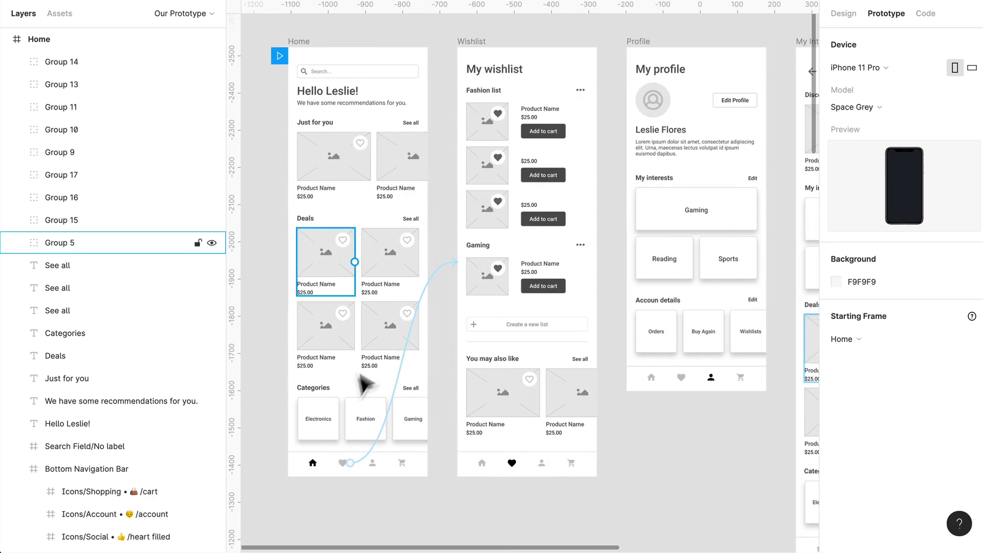
click(354, 471)
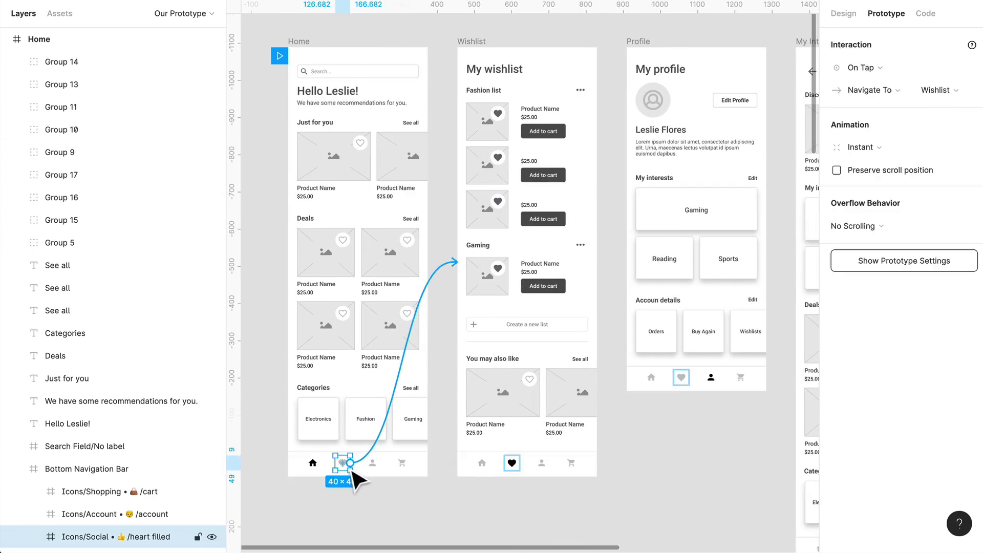
scroll(353, 472, up, 10)
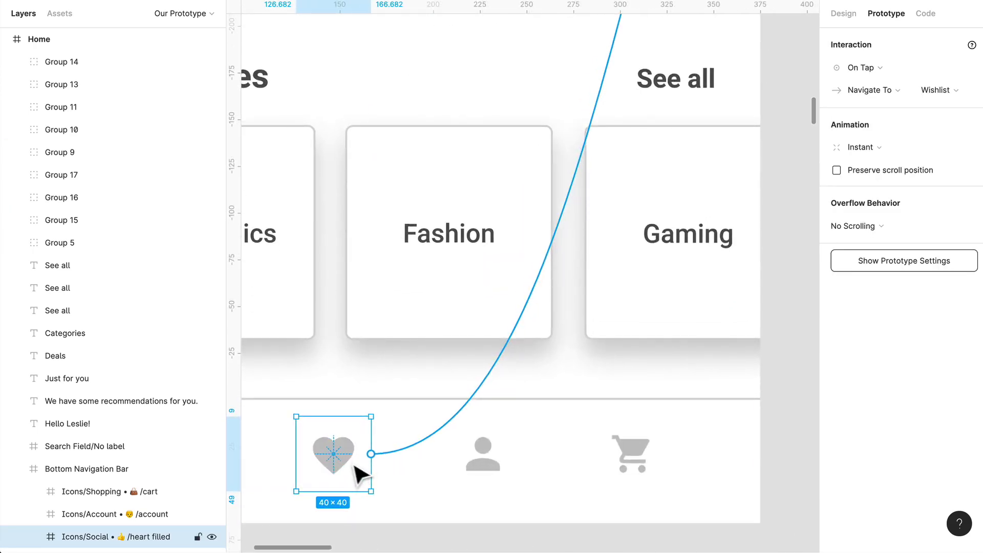
scroll(467, 402, down, 10)
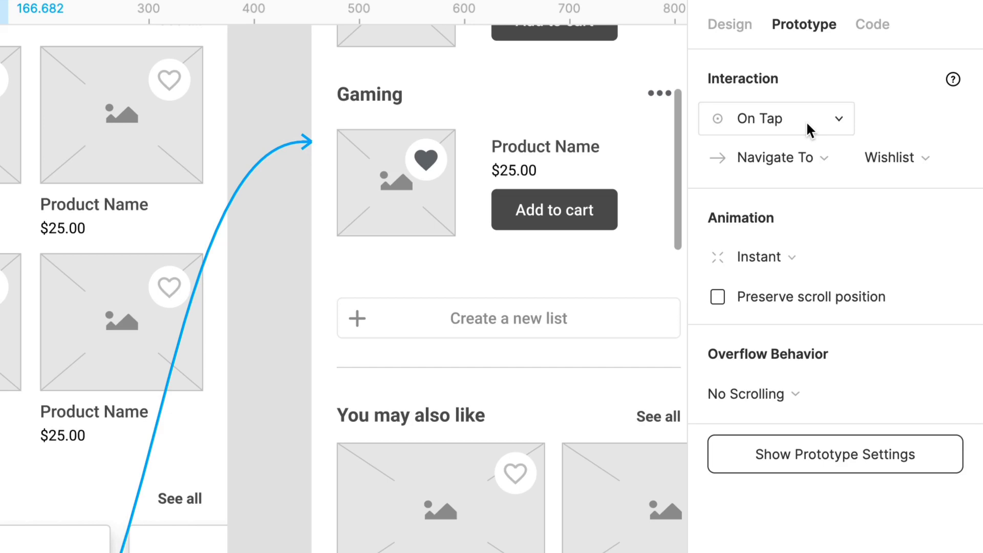
click(808, 123)
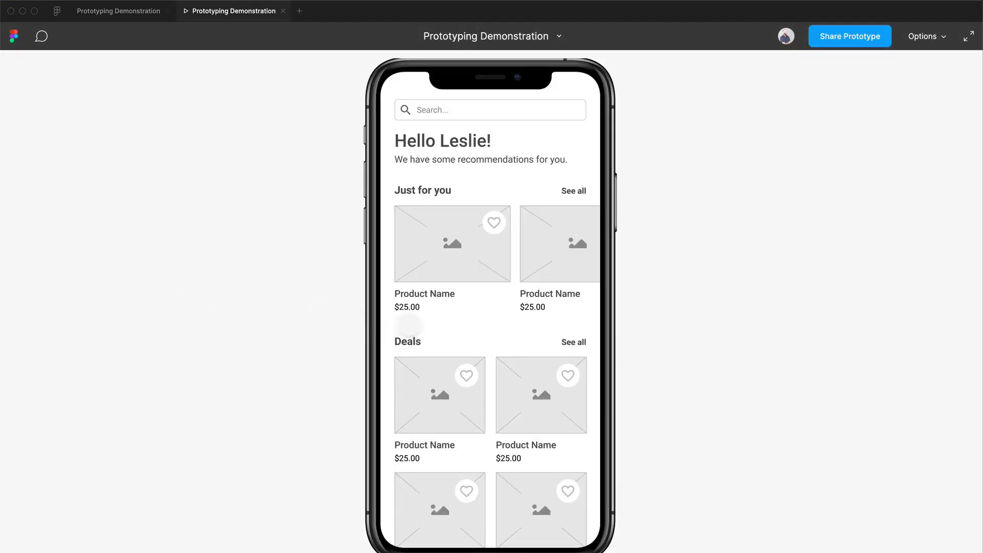
In the preview, scroll Home and tap the heart icon to reach My wishlist.
scroll(417, 308, down, 5)
click(445, 446)
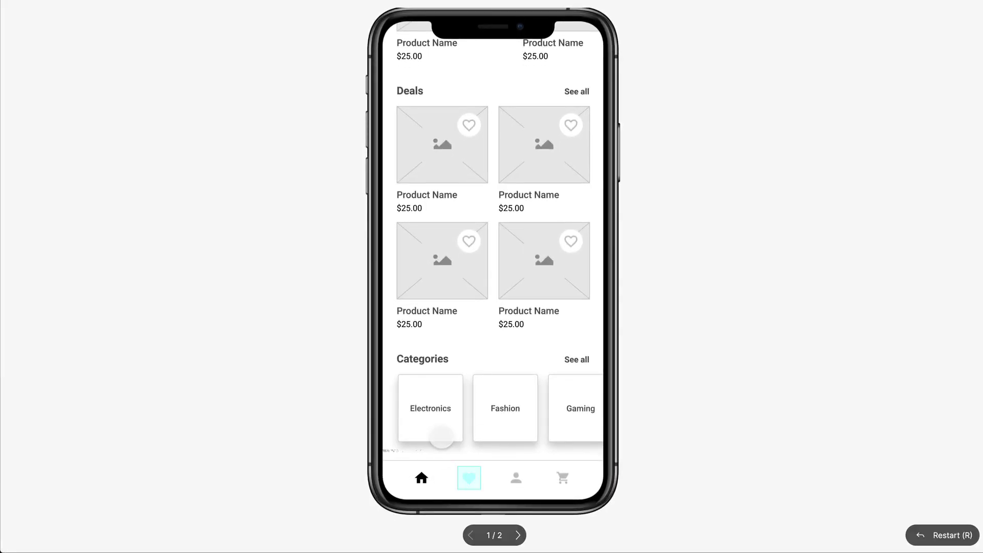
click(468, 478)
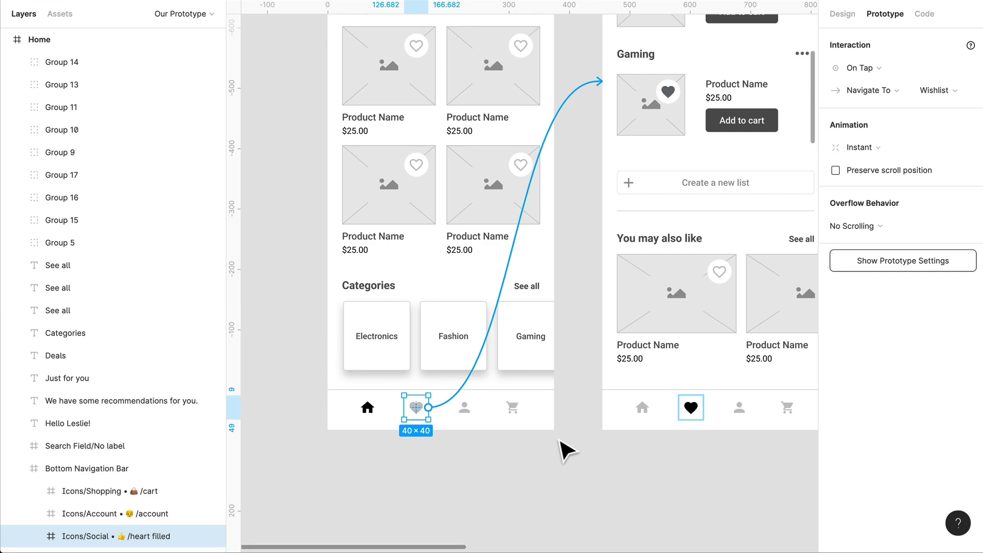
Dismiss the trigger list and duplicate the Home frame beside the original.
scroll(521, 309, down, 3)
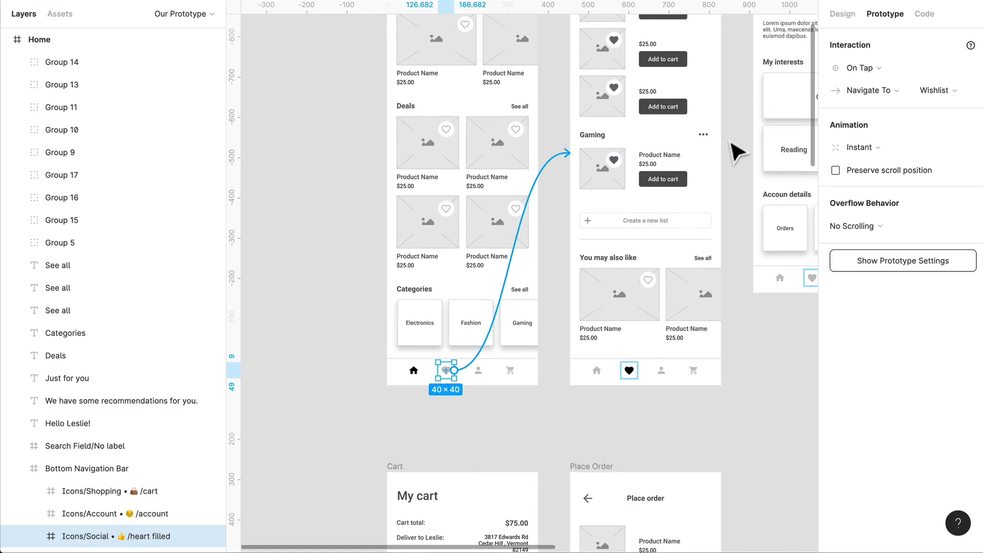
click(860, 68)
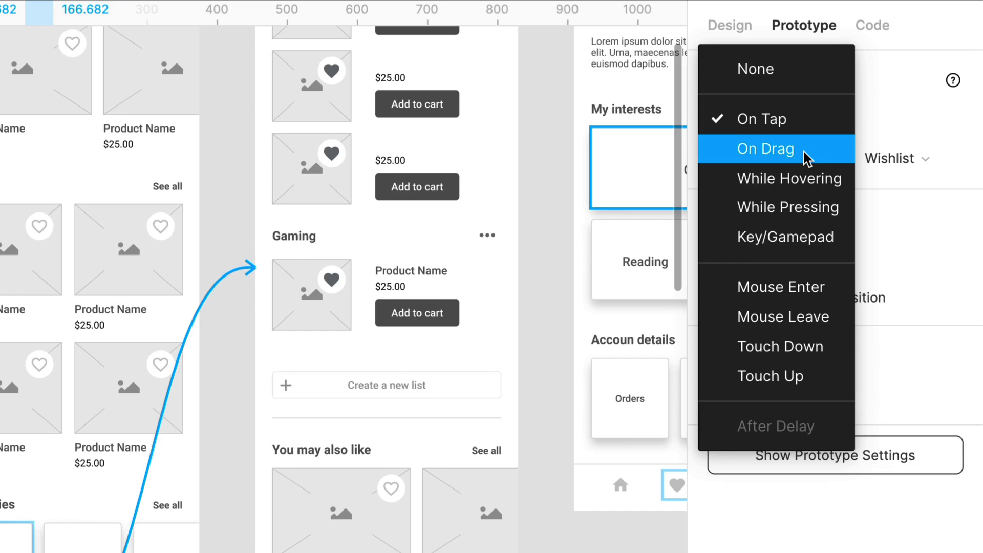
key(Escape)
key(Escape)
scroll(343, 287, up, 5)
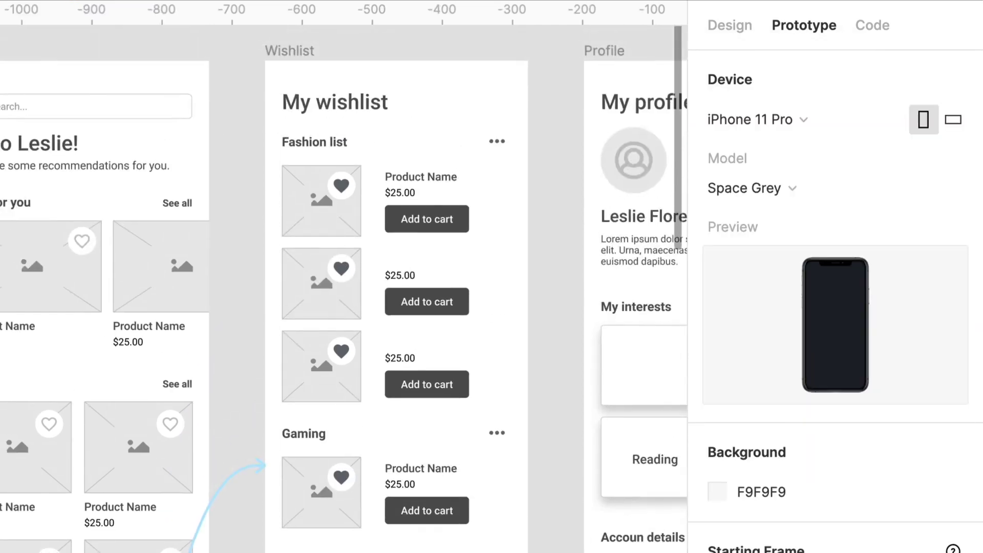
scroll(343, 286, left, 5)
drag(522, 125, 279, 116)
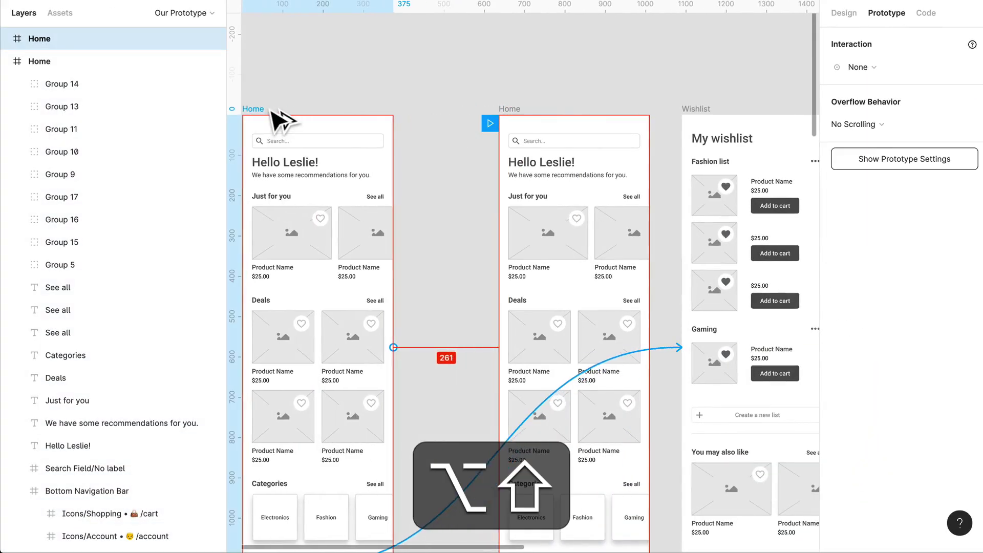
Delete the left Home heart icon's connection to Wishlist.
scroll(432, 213, left, 3)
scroll(432, 213, down, 4)
key(Escape)
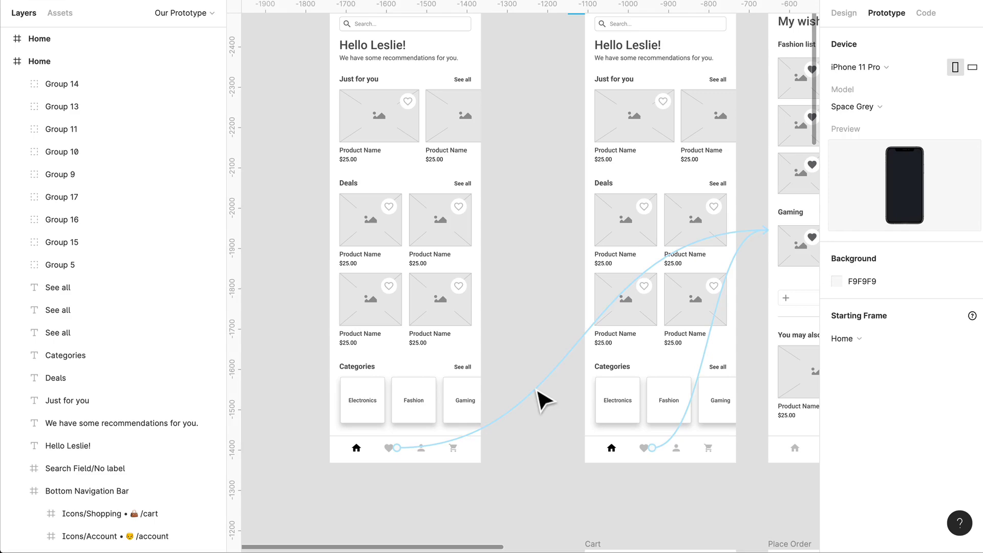
click(537, 396)
key(Delete)
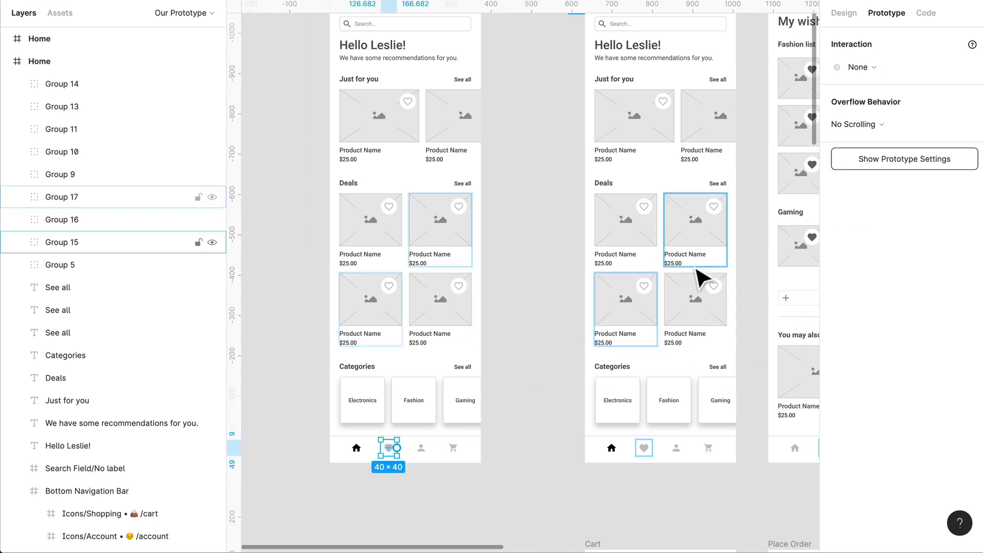
In the second Home, start a connection toward Wishlist and select the first Just for you card.
scroll(698, 274, up, 5)
click(606, 134)
drag(735, 356, 768, 355)
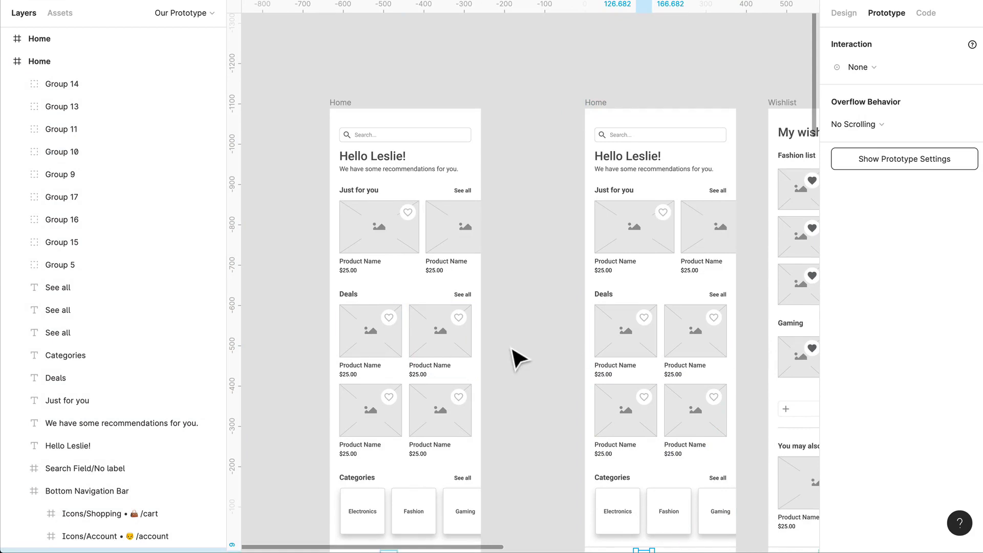
scroll(362, 109, down, 1)
scroll(420, 154, left, 3)
click(745, 226)
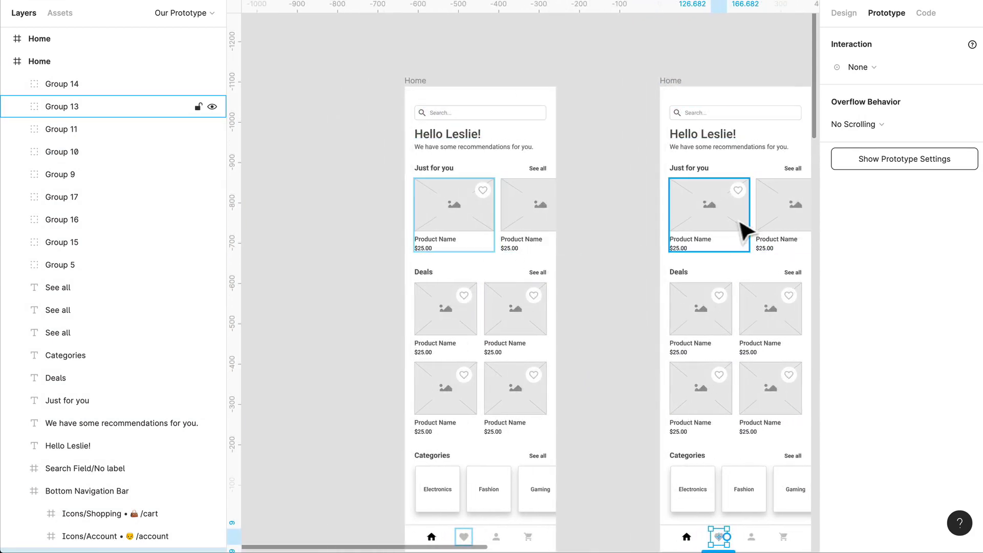
scroll(737, 233, right, 3)
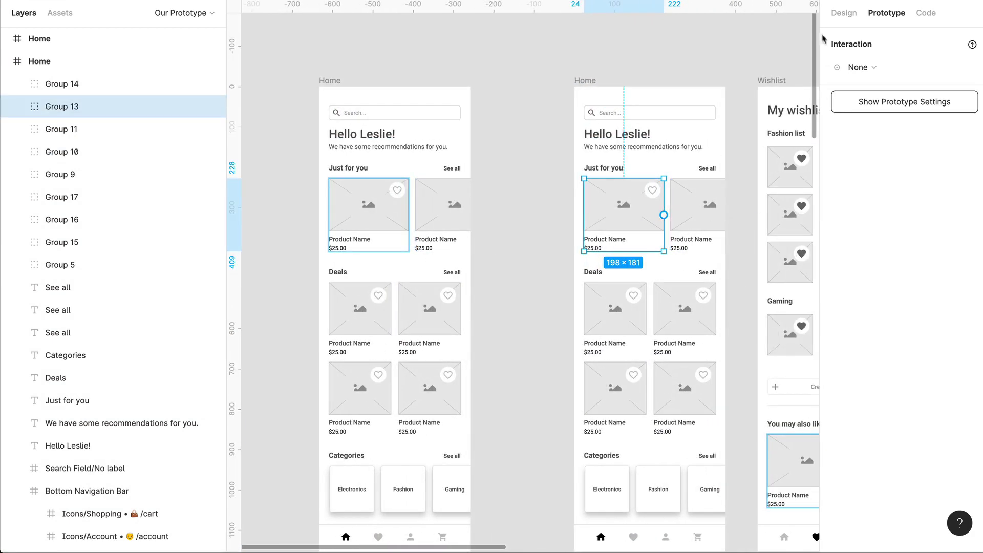
Wrap the second Home's two Just for you cards in a frame and shift it left.
key(shift+e)
shift+click(714, 230)
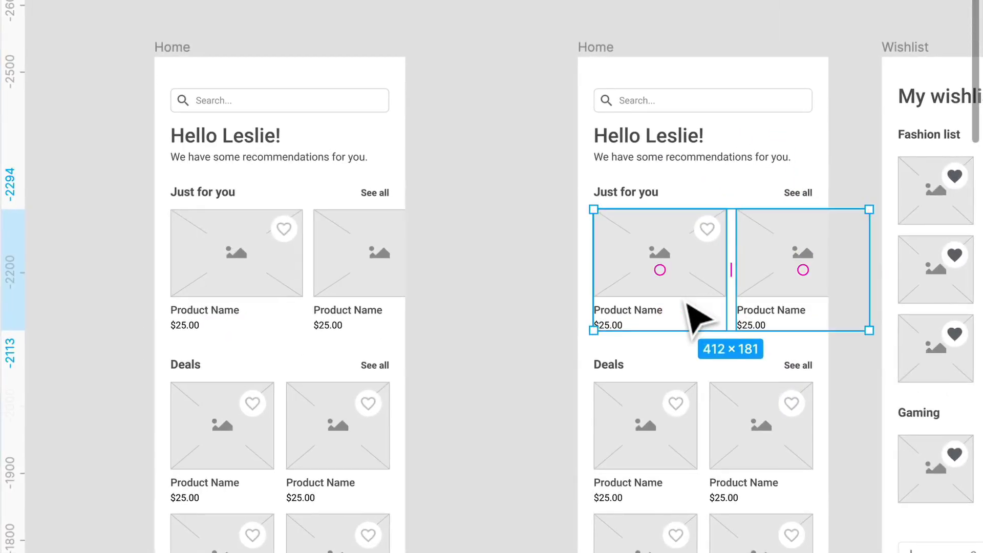
key(alt+super+g)
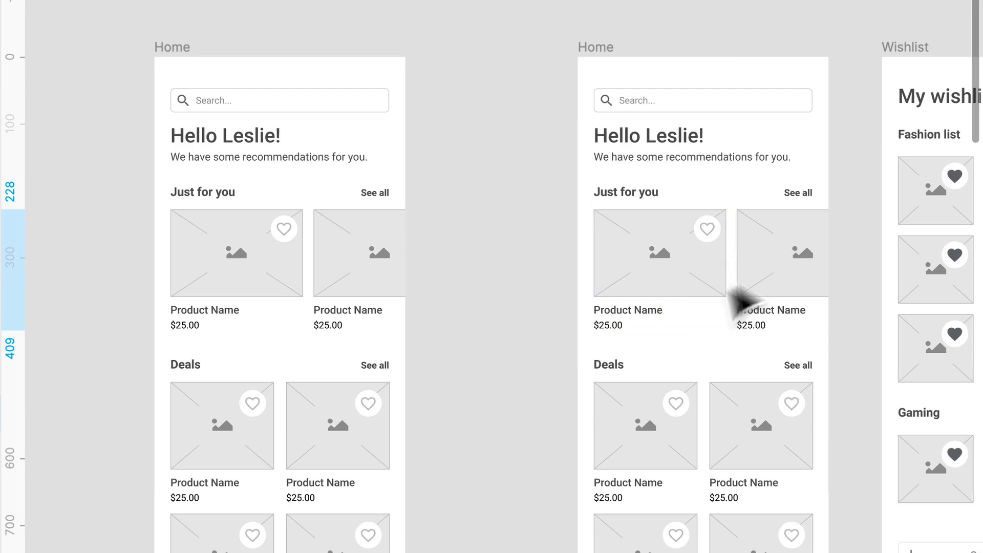
drag(790, 312, 737, 303)
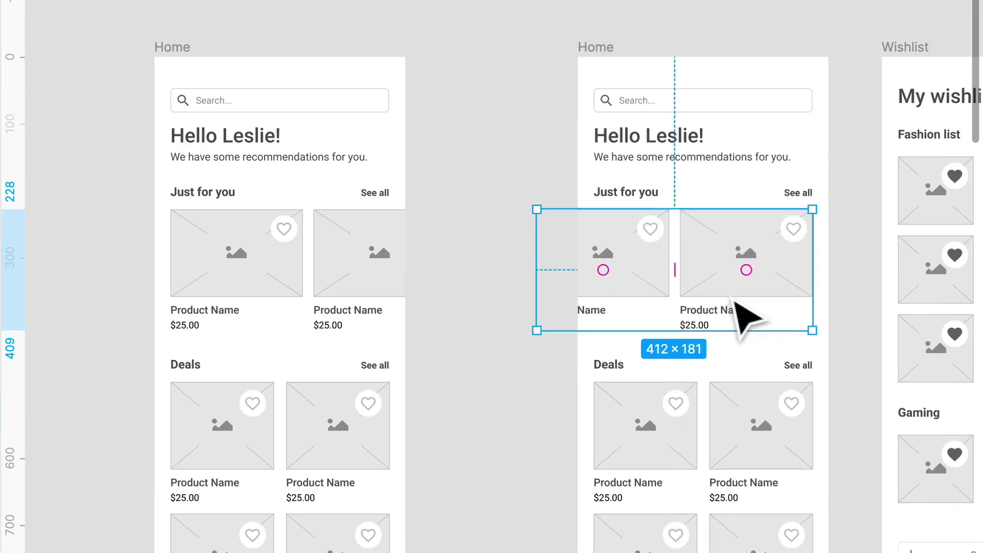
Frame the left Home's Just for you cards and name the frame 'Frame 1'.
click(320, 293)
shift+click(237, 281)
key(alt)
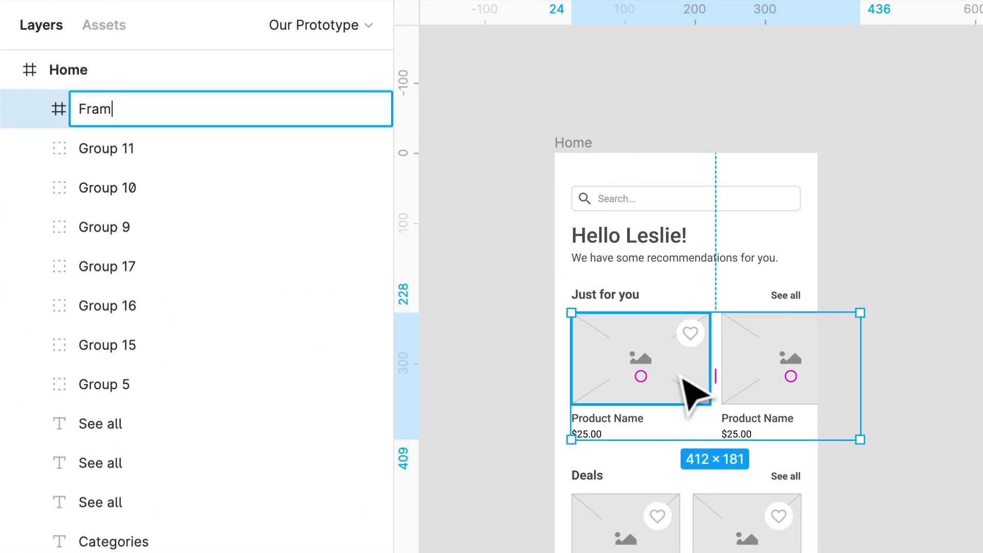
text(e 1)
key(Return)
click(538, 110)
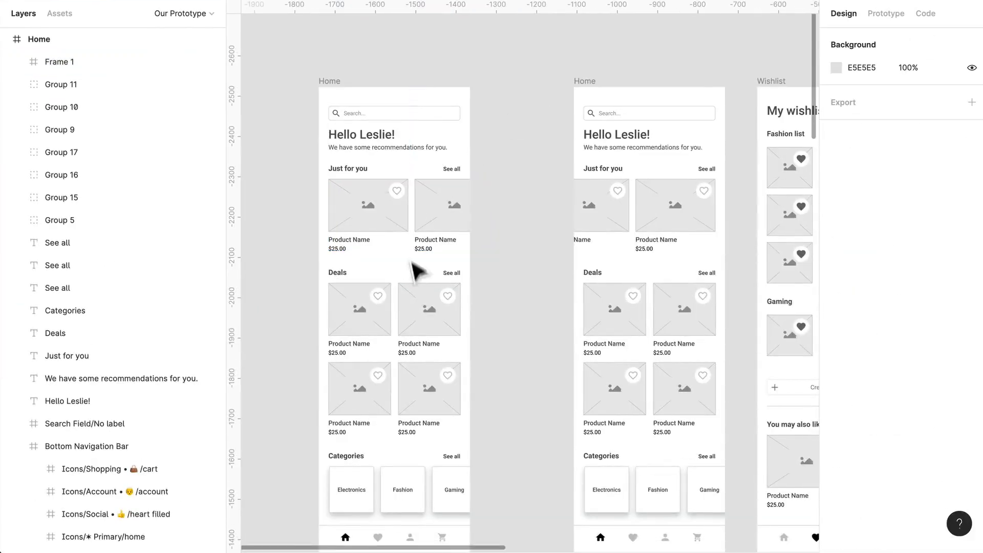
Give Frame 1 an On Drag interaction navigating to the second Home.
click(334, 82)
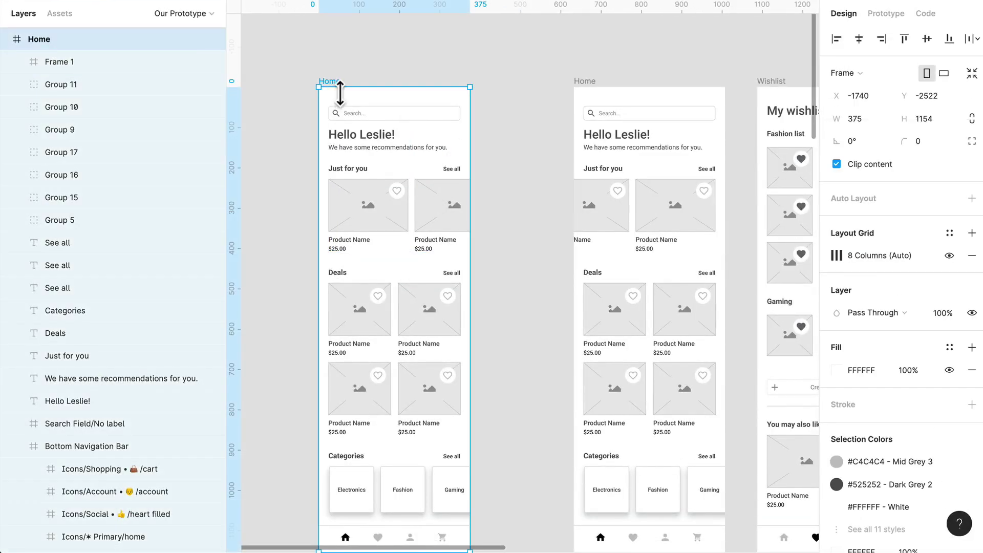
click(423, 189)
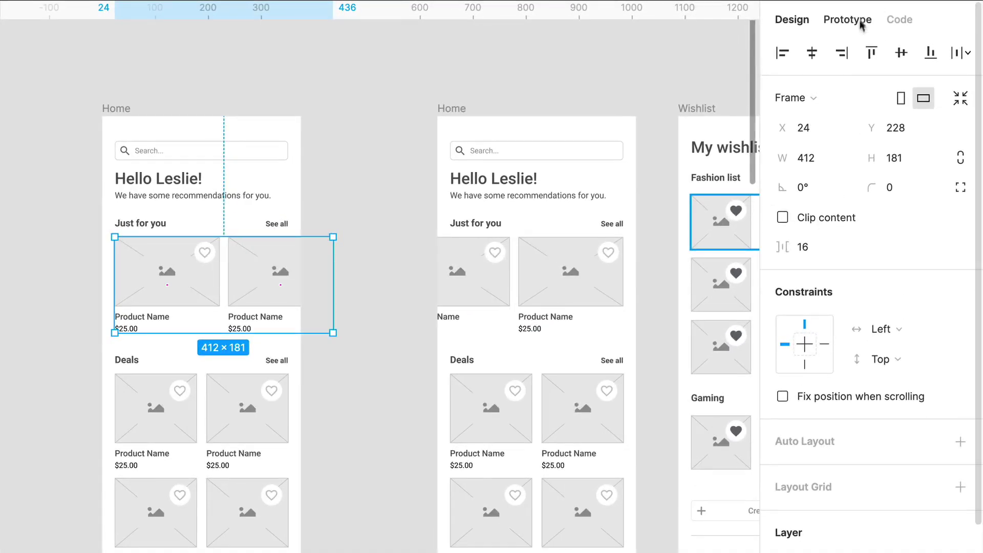
click(861, 23)
click(821, 94)
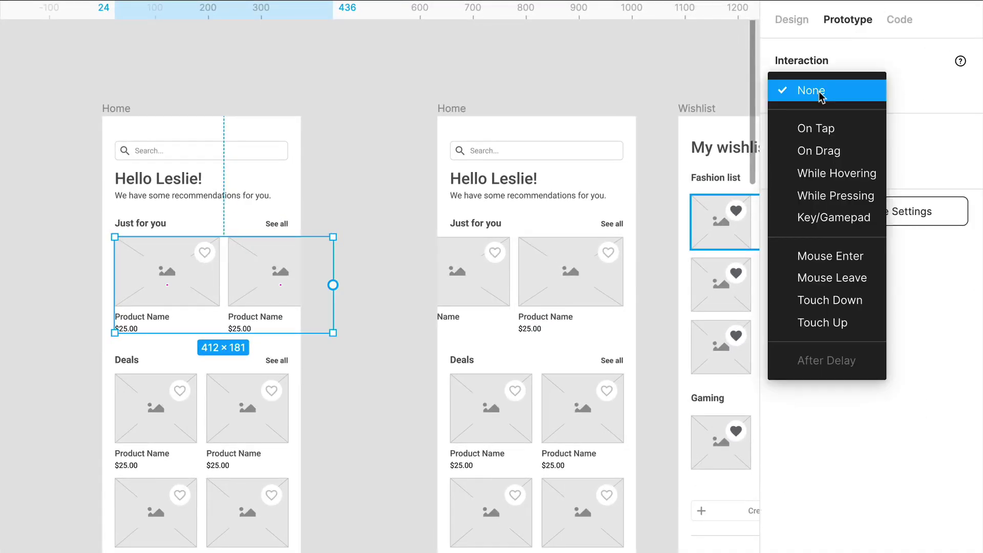
click(838, 150)
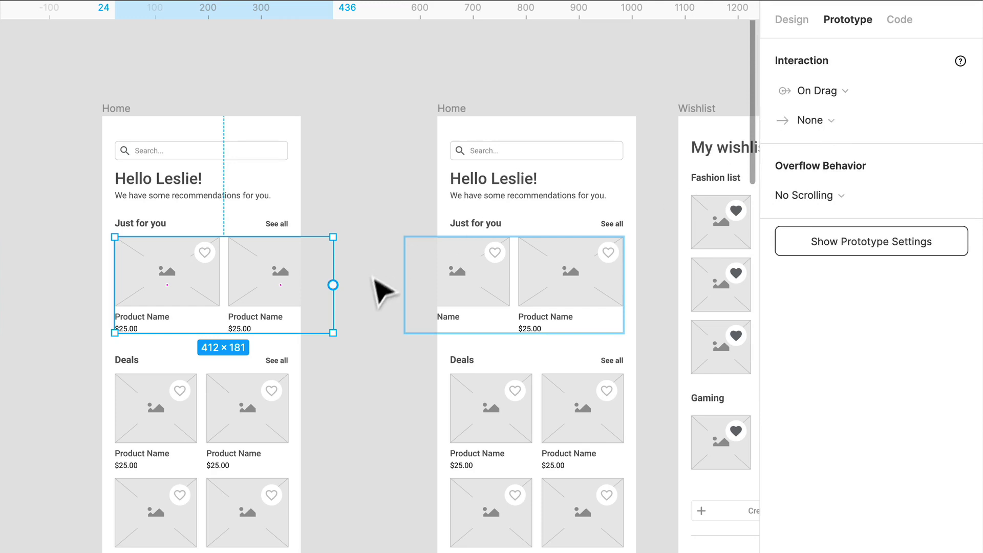
drag(333, 285, 476, 308)
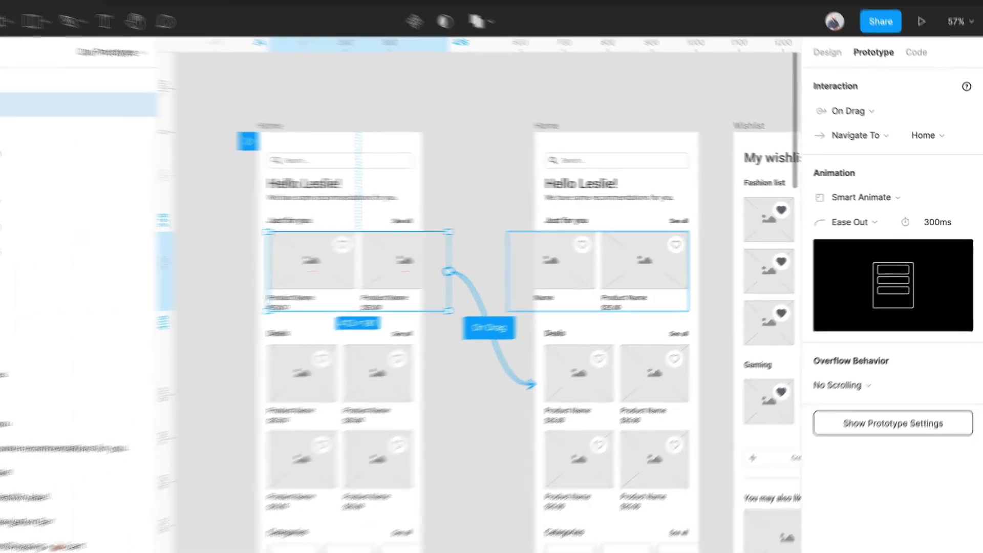
Preview the prototype, swipe the Just for you row back and forth, then return to the editor.
click(90, 128)
scroll(548, 256, right, 3)
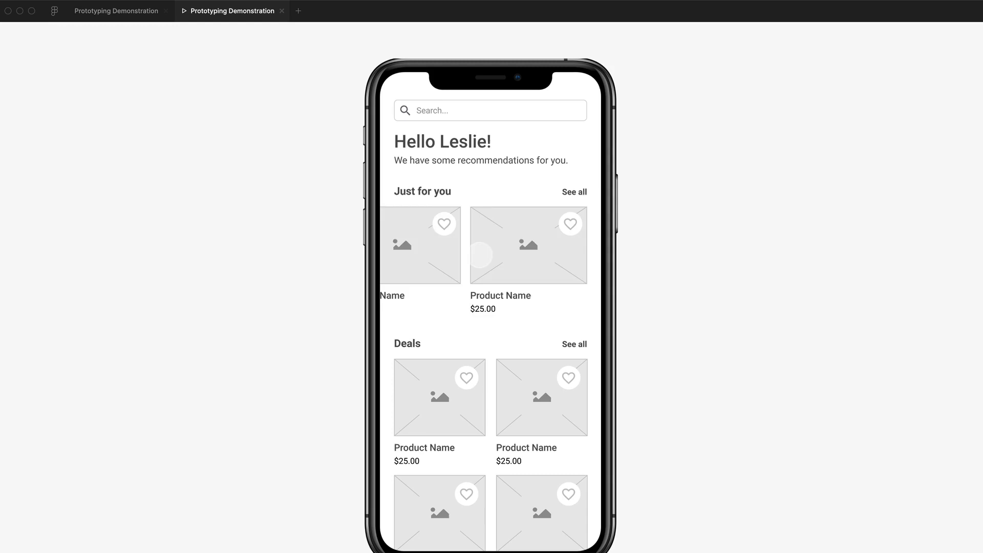
scroll(534, 256, left, 3)
scroll(533, 256, right, 3)
scroll(534, 259, left, 3)
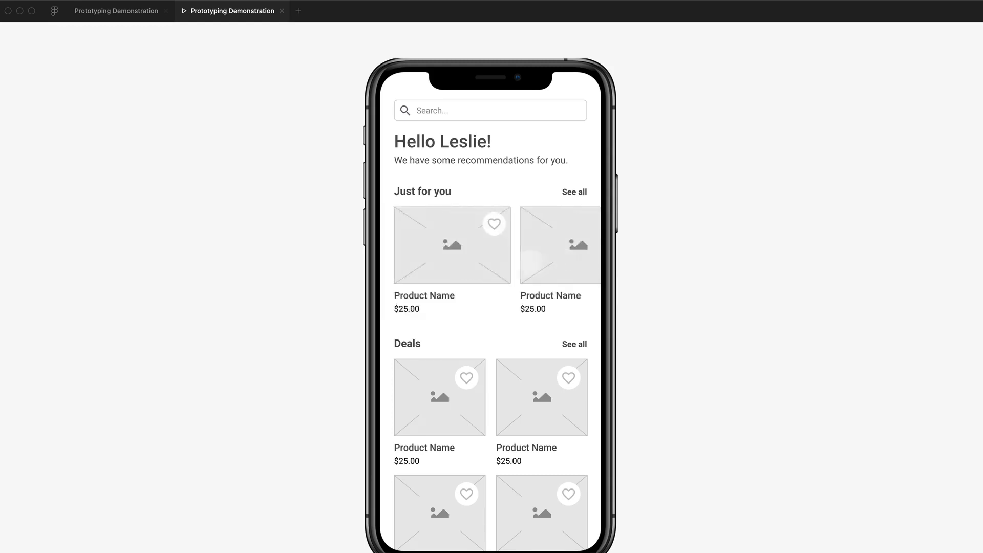
scroll(529, 259, right, 3)
scroll(525, 260, left, 3)
scroll(522, 262, right, 2)
scroll(519, 266, left, 2)
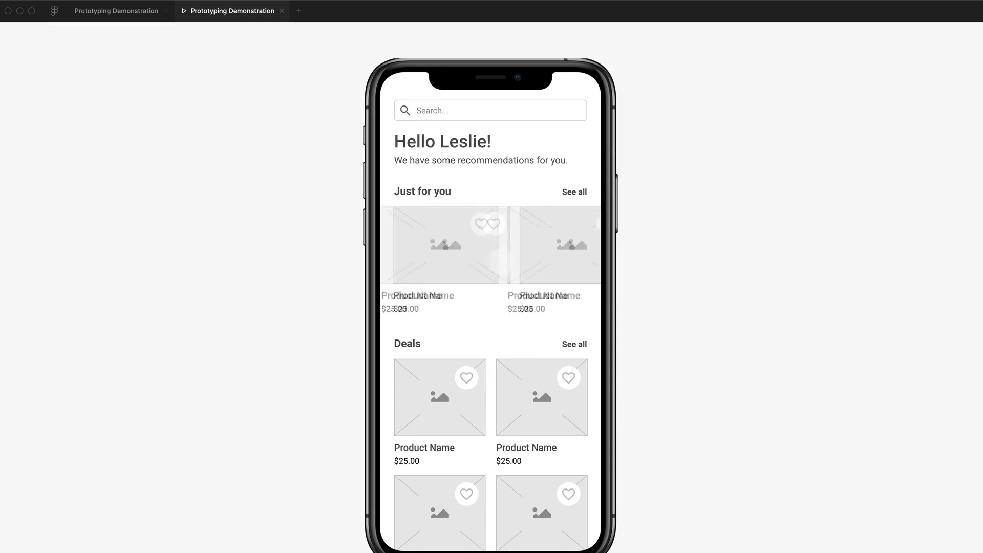
click(131, 11)
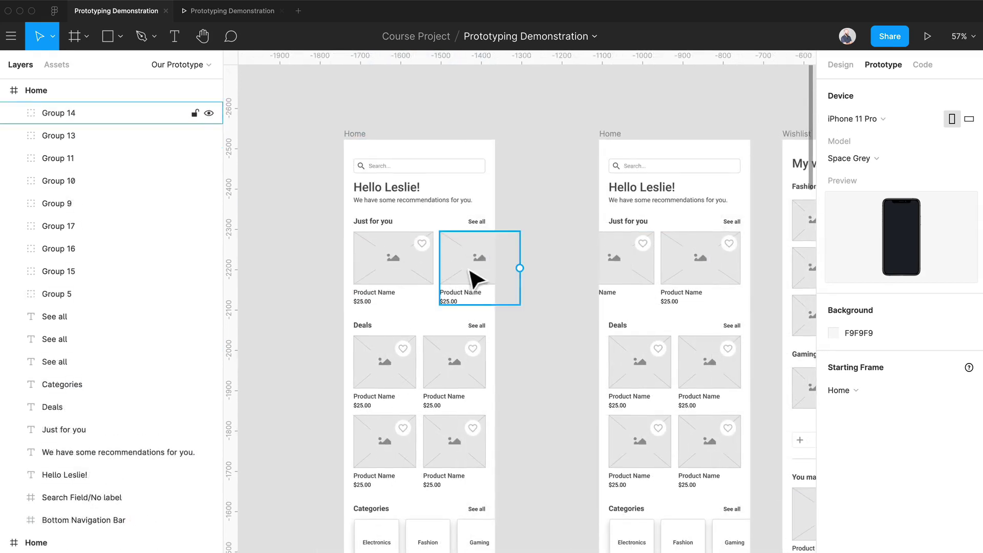
Delete the old Home copy and duplicate the original Home frame with Cmd+D.
click(469, 278)
shift+click(420, 280)
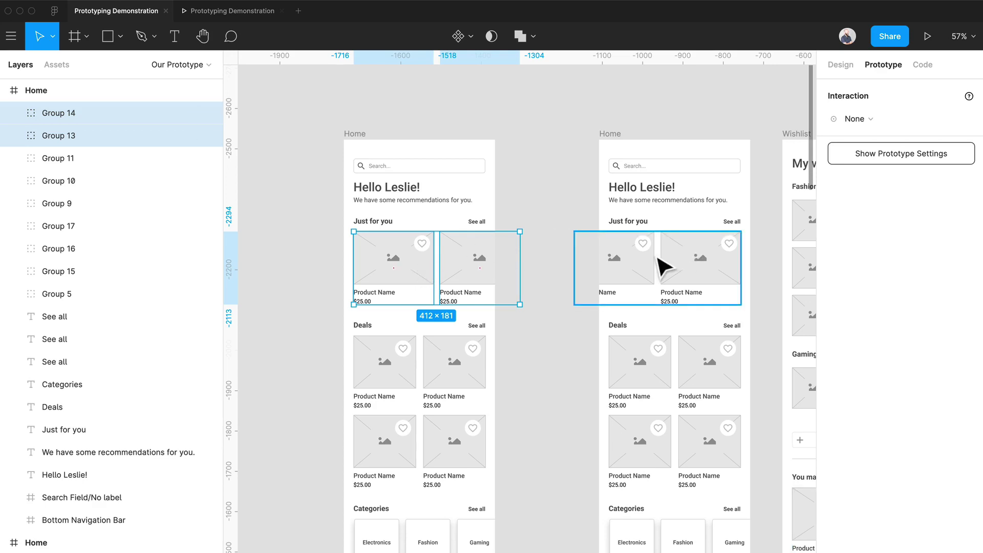
click(624, 143)
key(Delete)
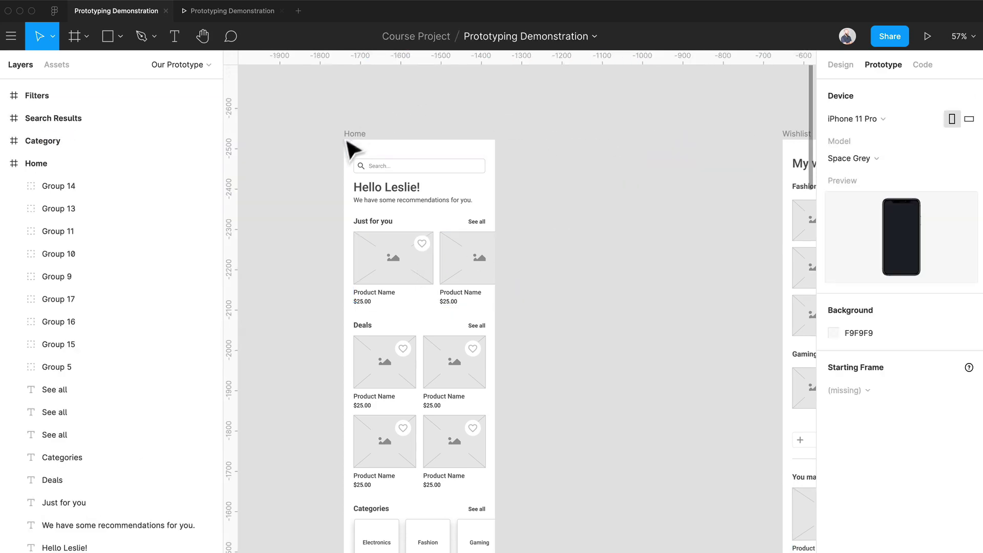
click(353, 148)
key(super+d)
Make the copied heart's Hover Overlay layer visible, leaving the pressed overlay hidden.
scroll(510, 236, up, 3)
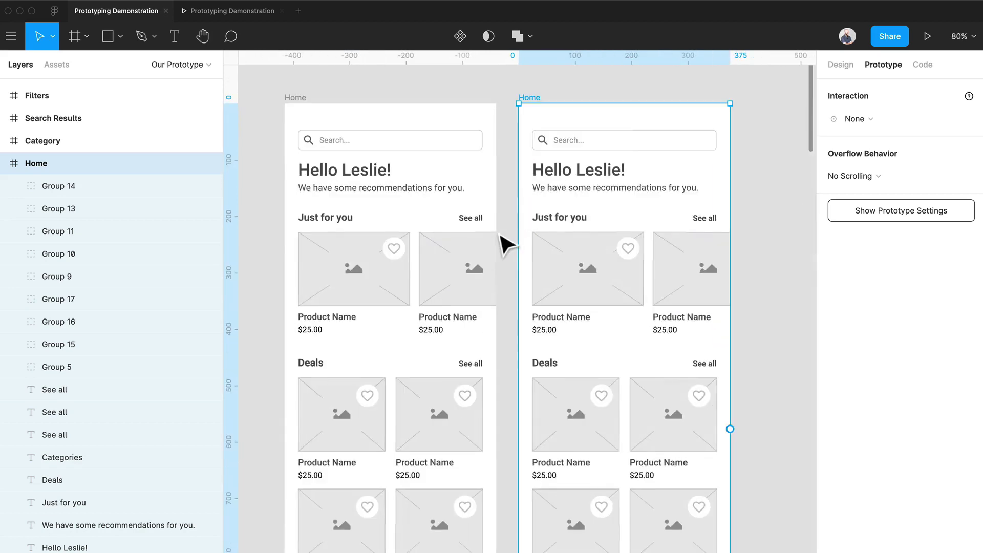
super+click(637, 260)
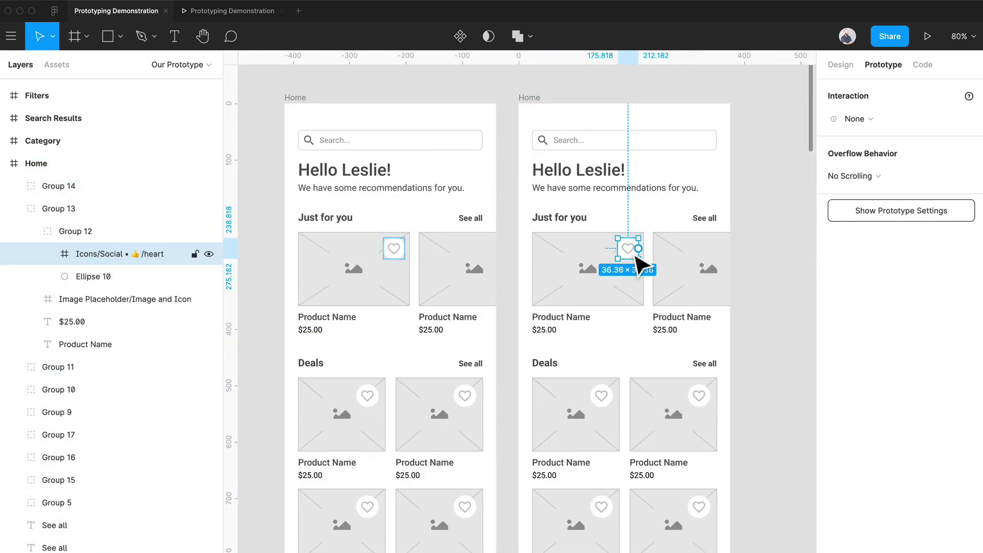
double_click(637, 257)
click(841, 65)
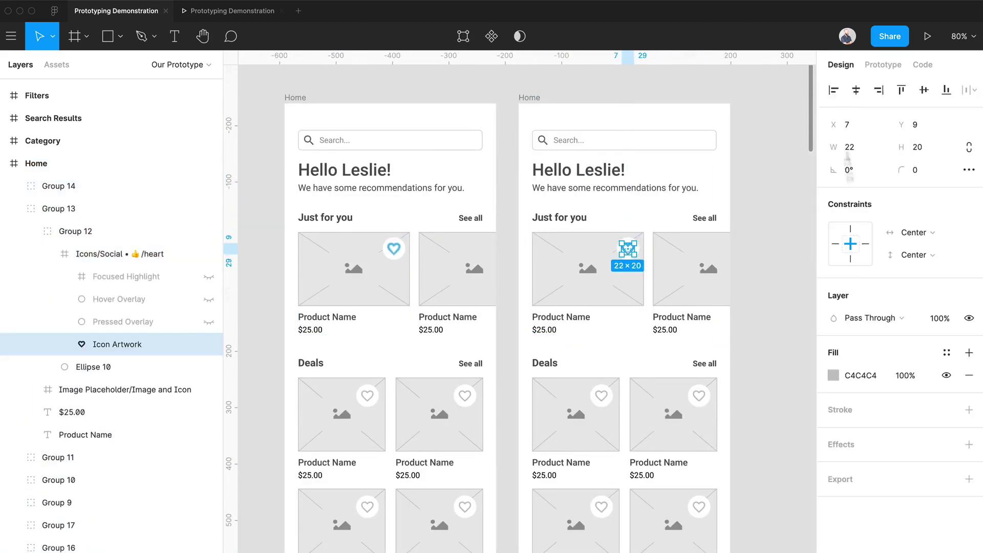
scroll(667, 251, up, 5)
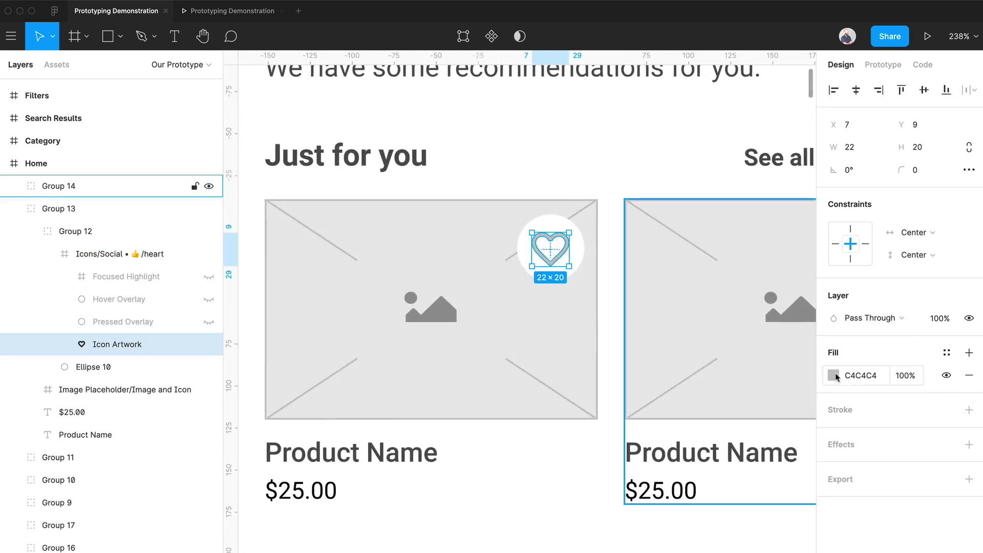
click(835, 376)
click(835, 377)
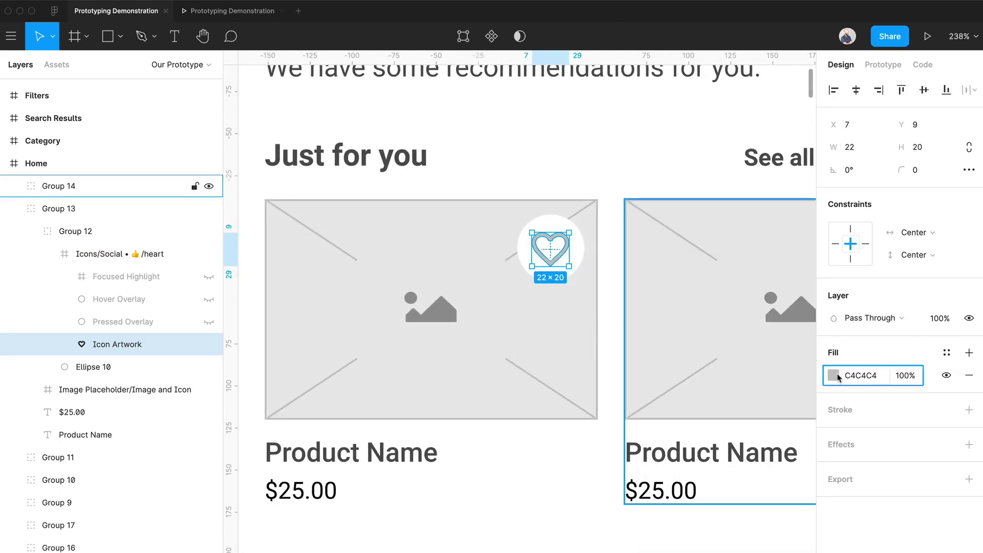
click(209, 322)
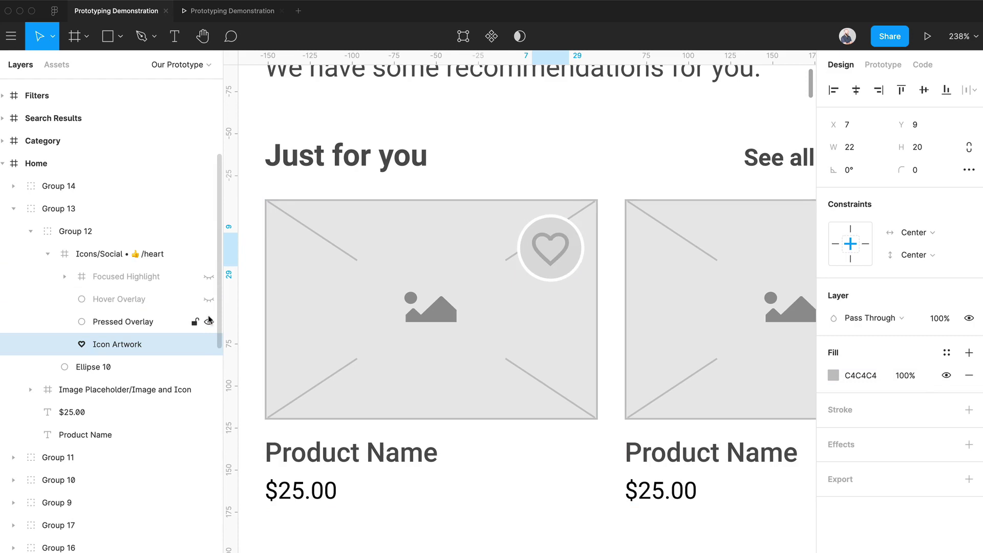
click(209, 321)
click(209, 301)
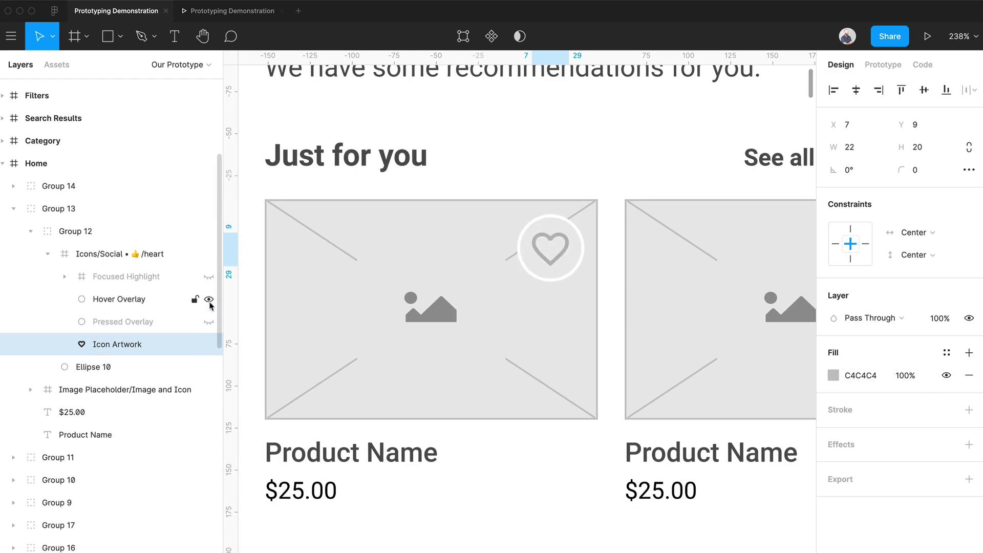
click(209, 344)
click(209, 345)
Select the original Home's first-card heart icon and show its interaction triggers in Prototype.
scroll(283, 166, down, 5)
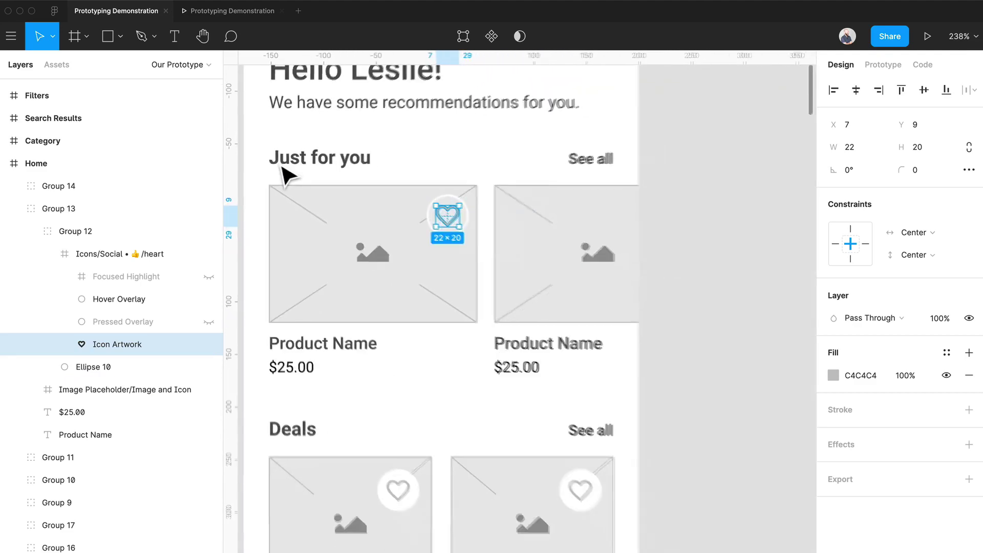
scroll(281, 165, left, 5)
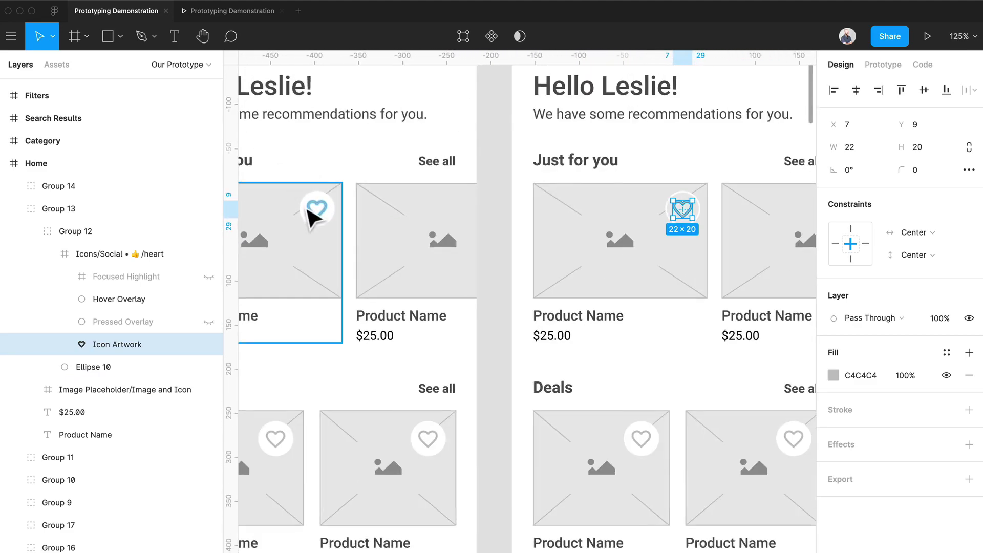
click(319, 217)
scroll(321, 219, up, 3)
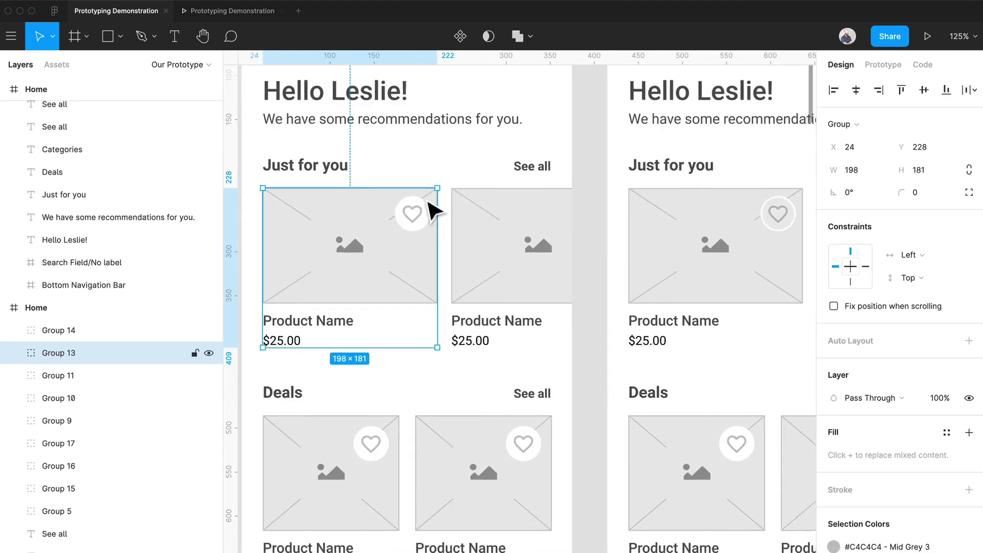
scroll(433, 209, down, 3)
click(885, 65)
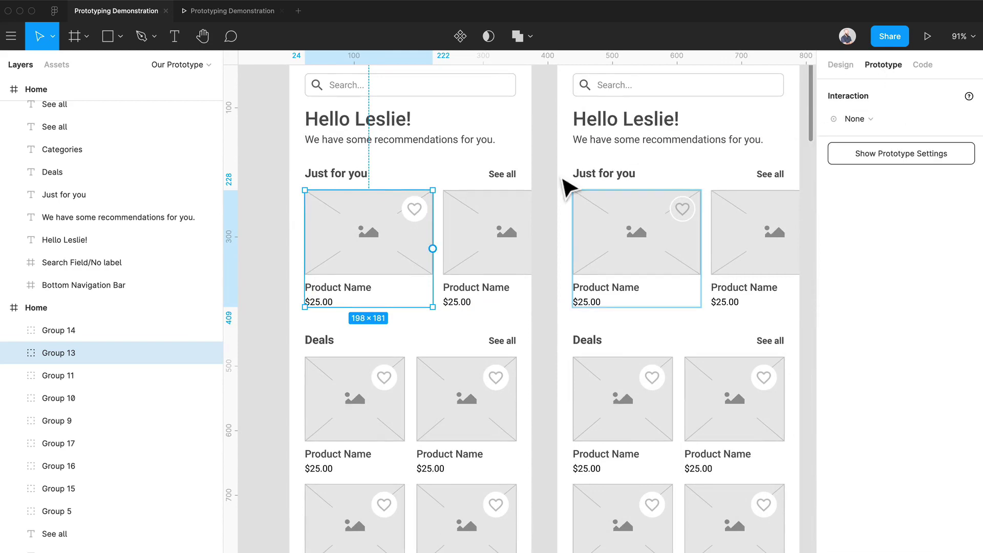
double_click(427, 214)
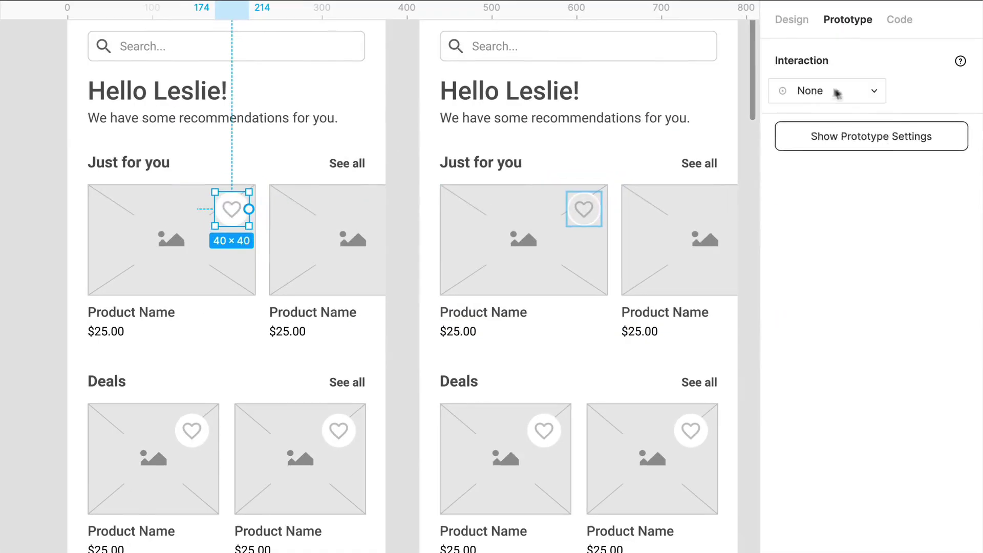
click(855, 119)
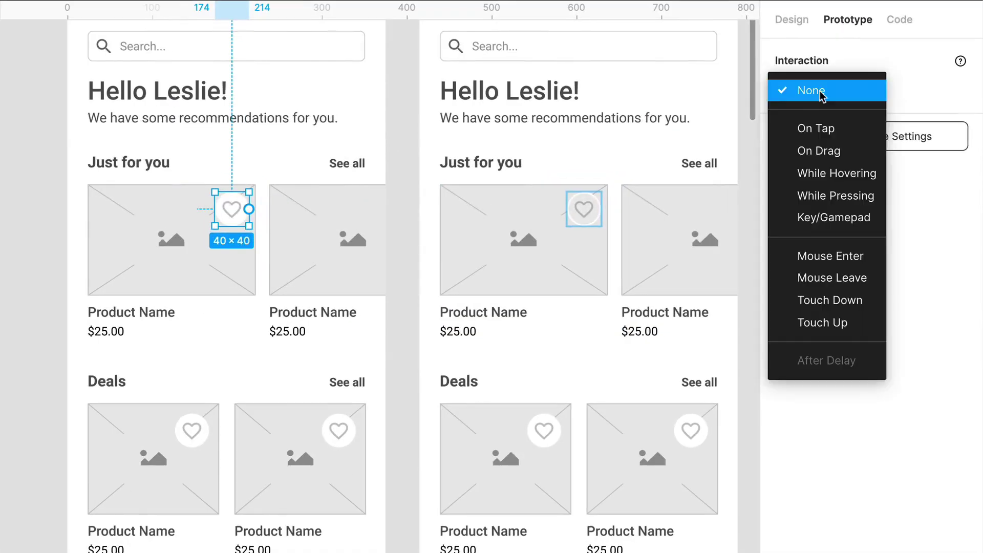
Link the heart to the copied Home with While Hovering, preview on iPhone, and return.
click(837, 173)
drag(249, 209, 526, 230)
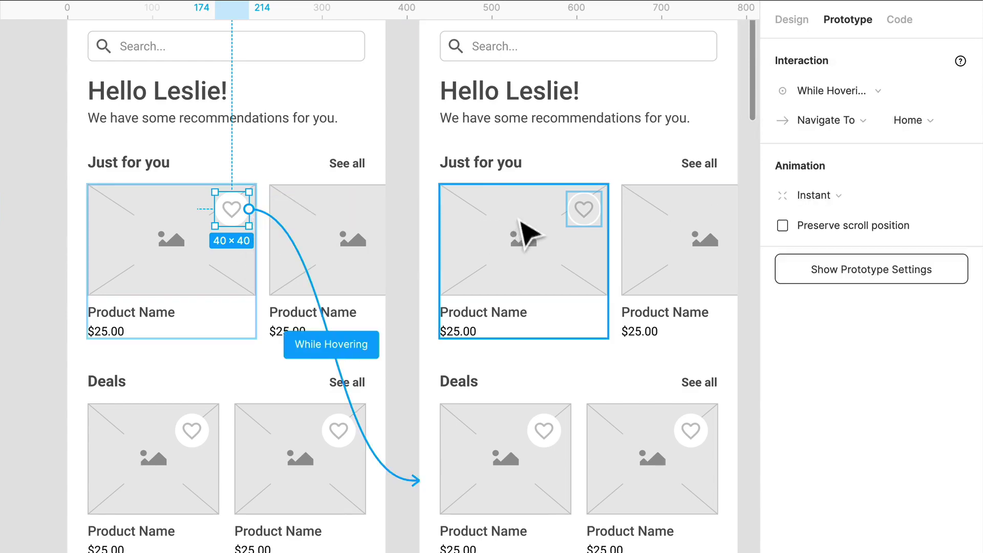
key(super+alt+Return)
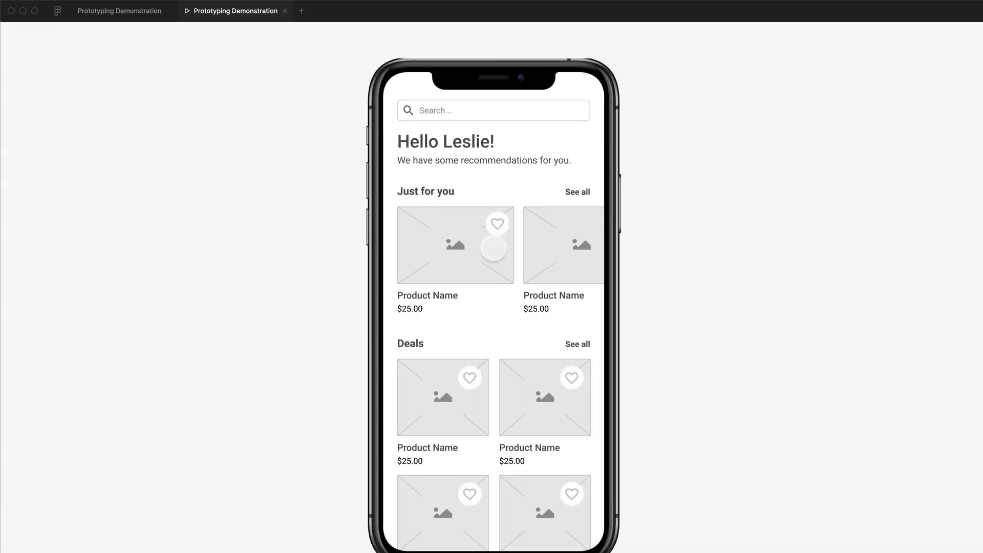
click(88, 11)
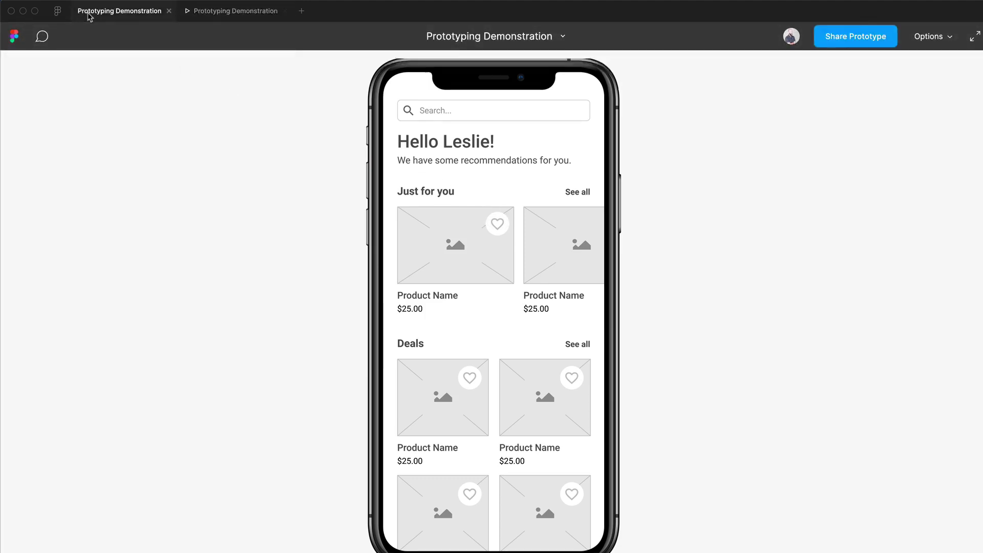
Duplicate the original Home frame and select the first card in the new copy.
click(558, 184)
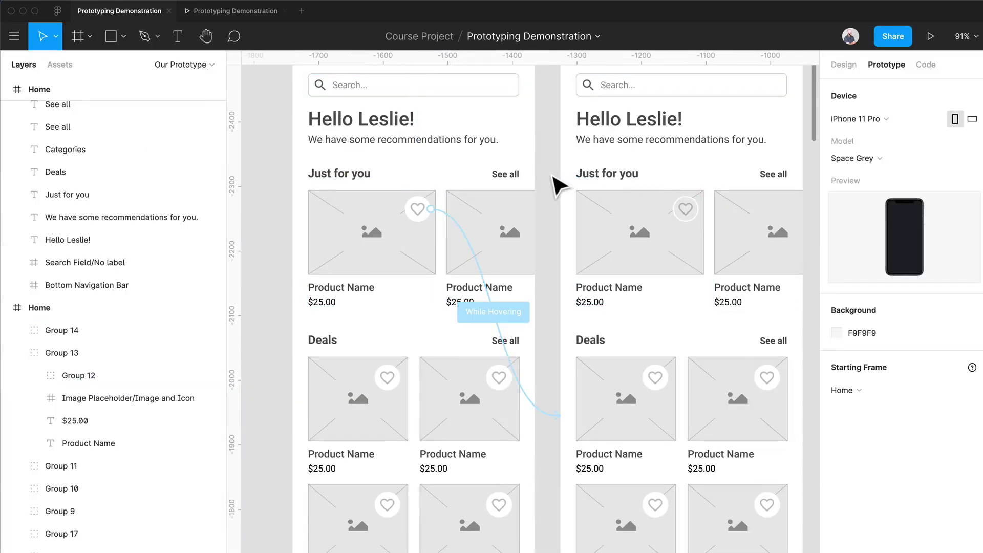
scroll(554, 177, down, 2)
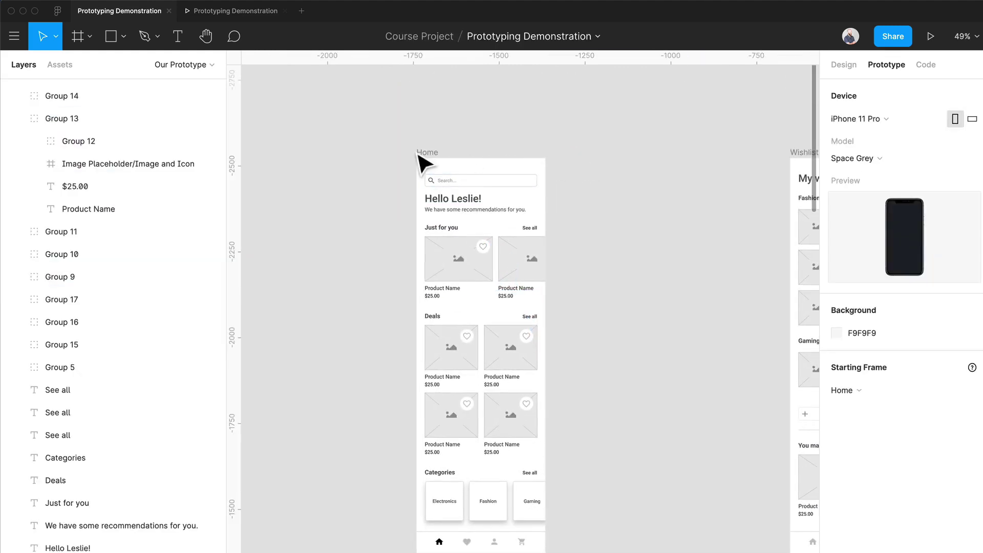
click(424, 154)
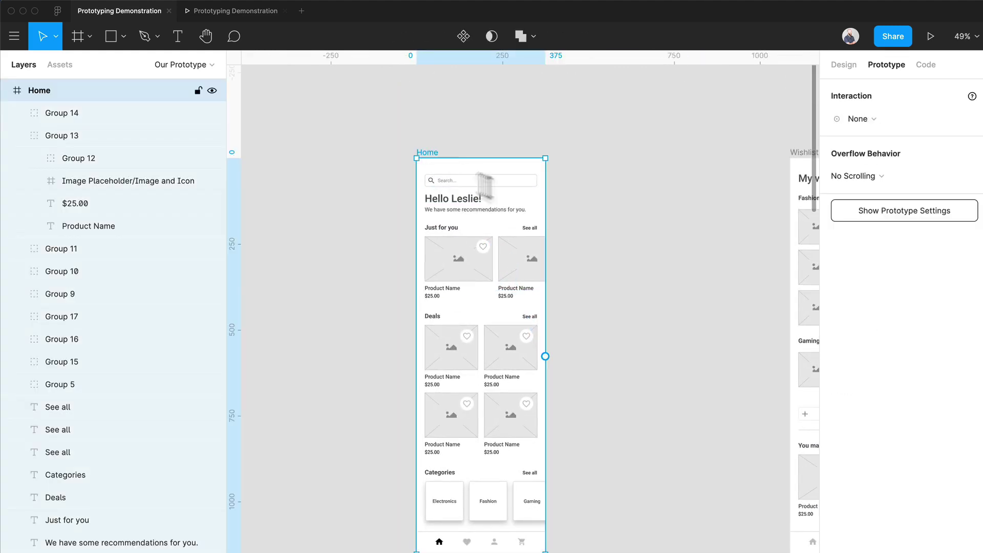
key(super+d)
click(566, 130)
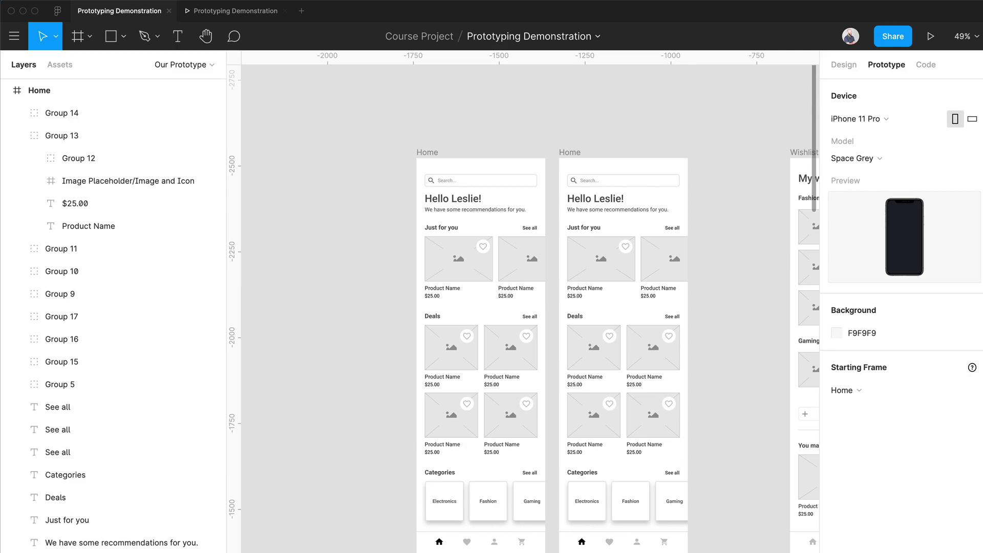
click(566, 277)
scroll(475, 229, up, 5)
scroll(643, 307, right, 3)
Detach the copy's placeholder grey C4C4C4 from its style and make it black 000000.
click(696, 274)
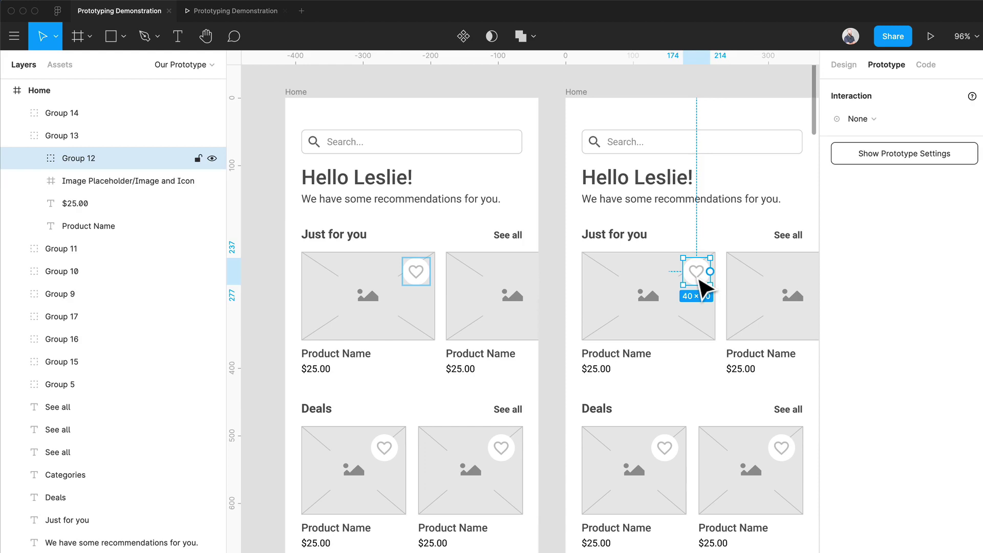
click(637, 303)
click(844, 65)
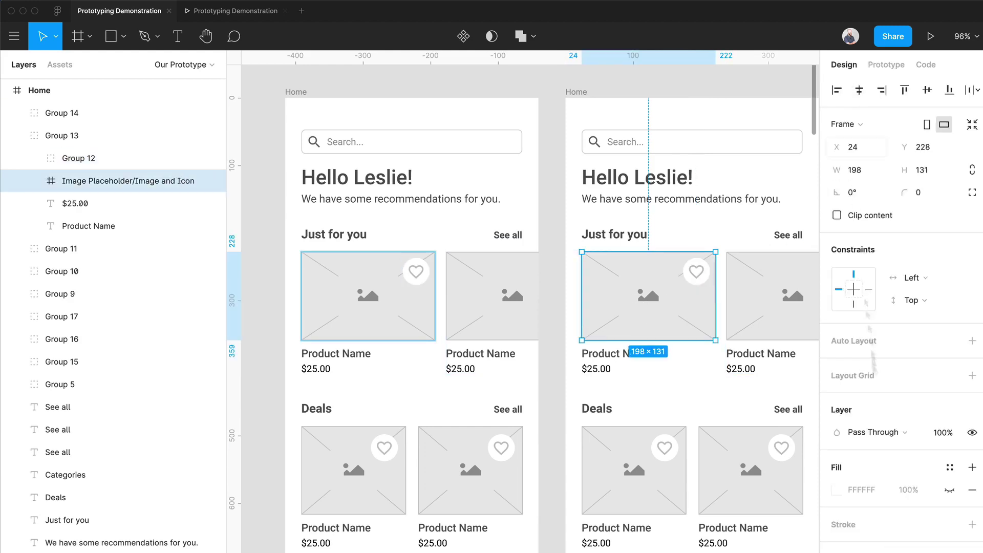
scroll(871, 461, down, 2)
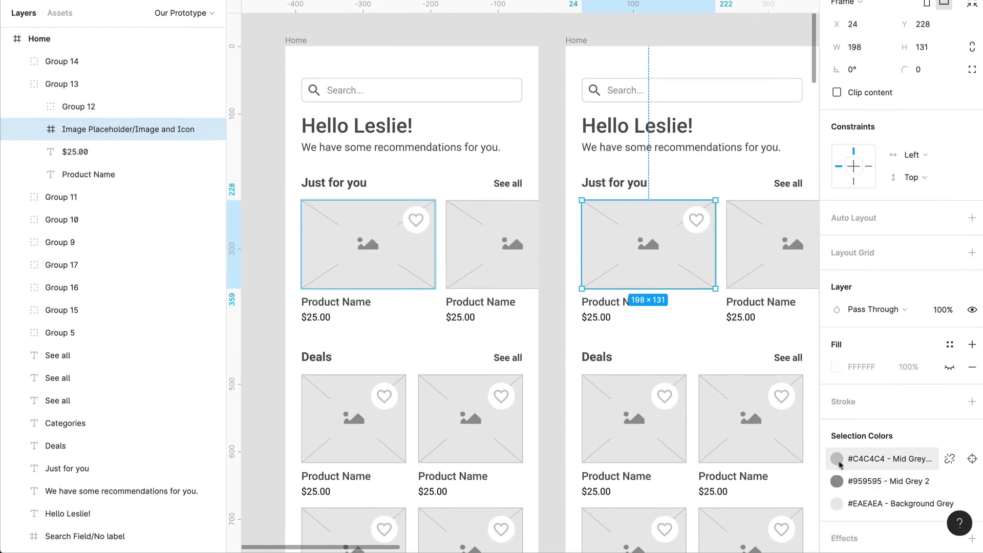
click(840, 459)
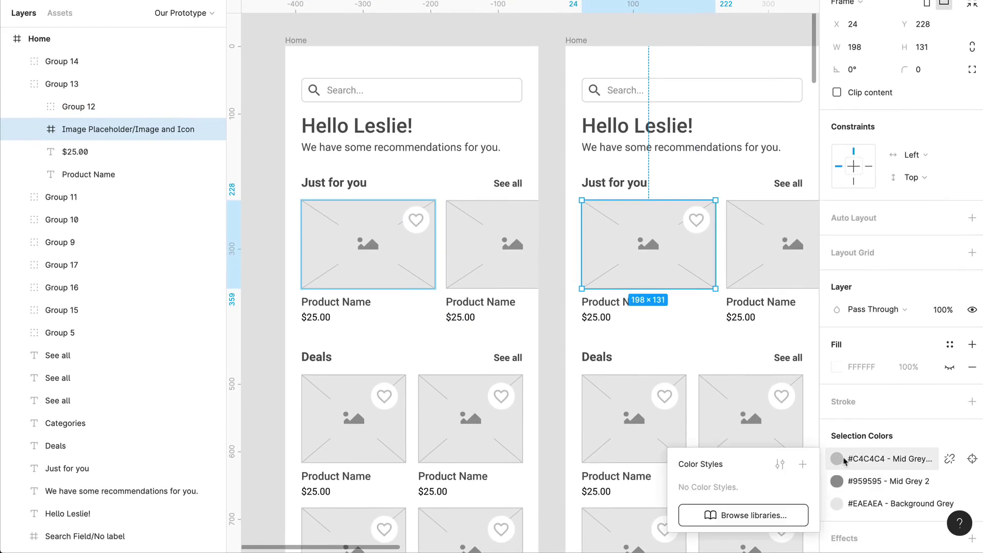
click(950, 459)
click(837, 504)
drag(733, 307, 650, 367)
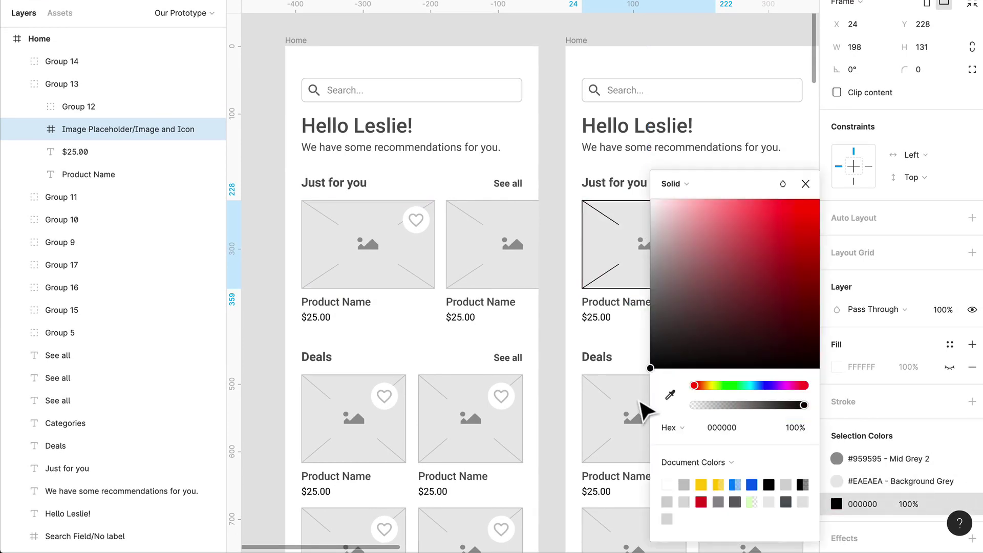
click(550, 268)
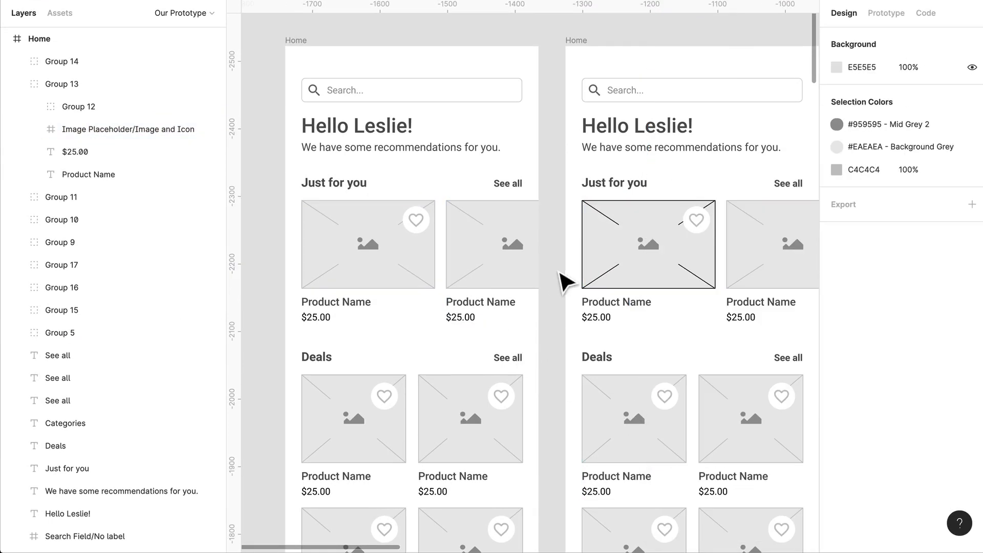
Link the original's first Just for you card to the second Home with While Pressing.
click(376, 263)
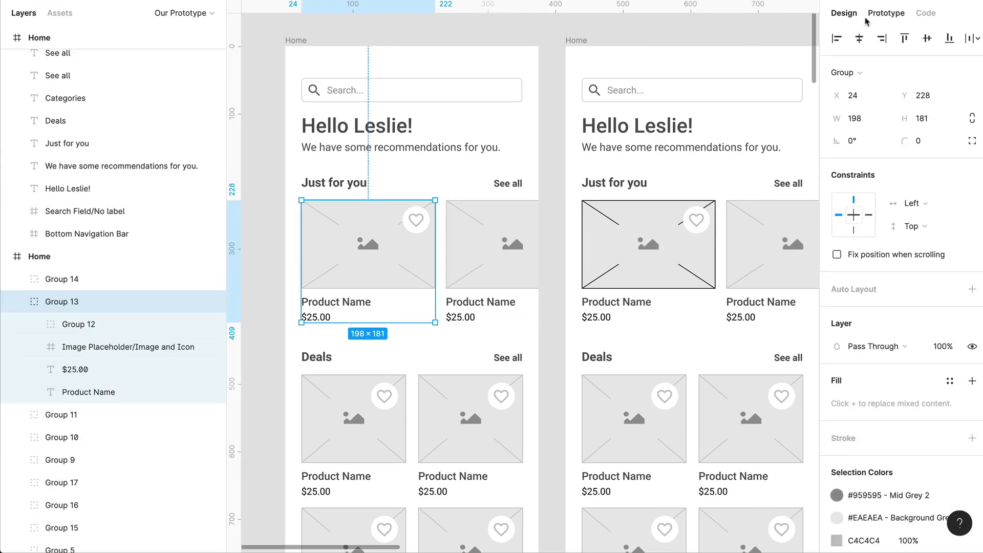
click(886, 13)
click(862, 67)
click(879, 149)
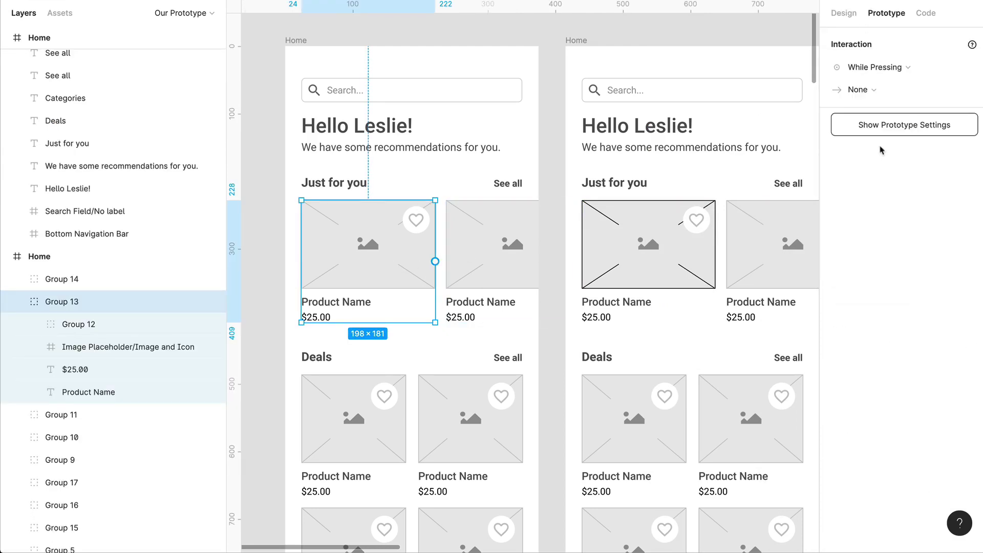
drag(435, 261, 620, 281)
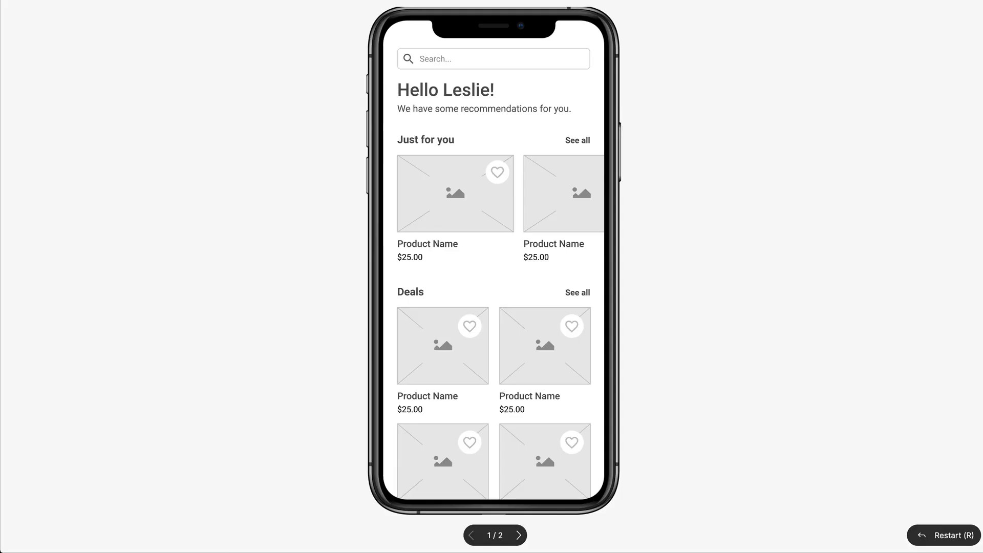
Present the prototype and press the first Just for you card several times to test it.
click(442, 199)
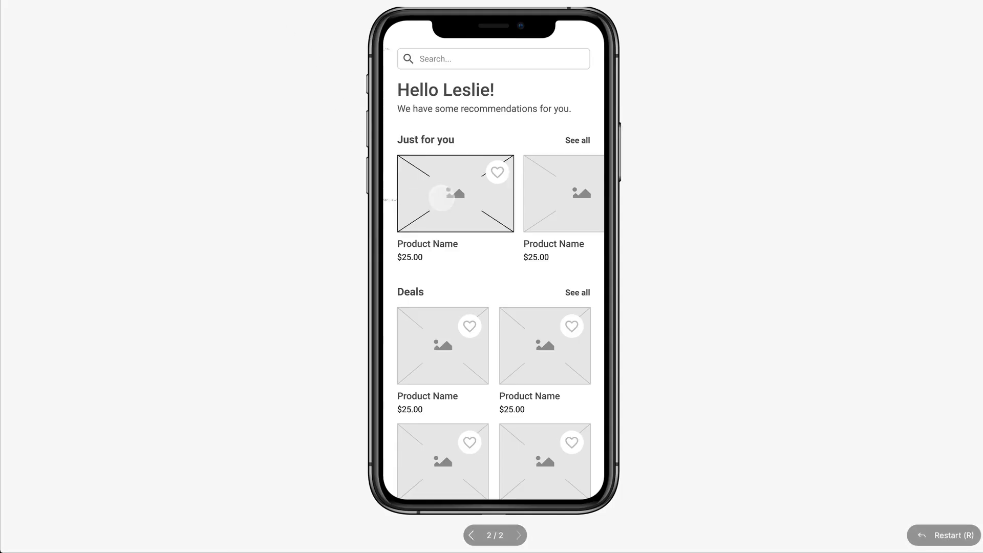
click(442, 198)
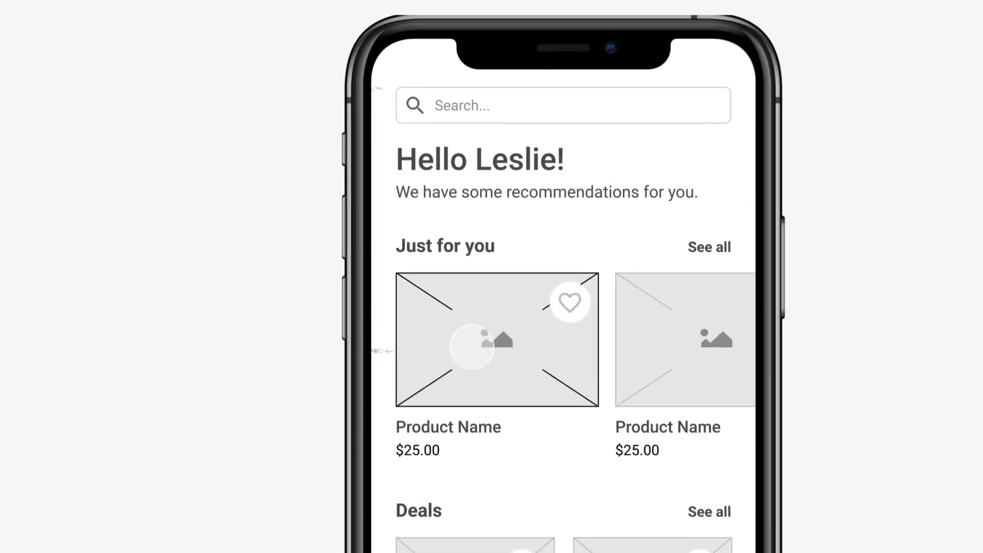
click(472, 347)
click(533, 394)
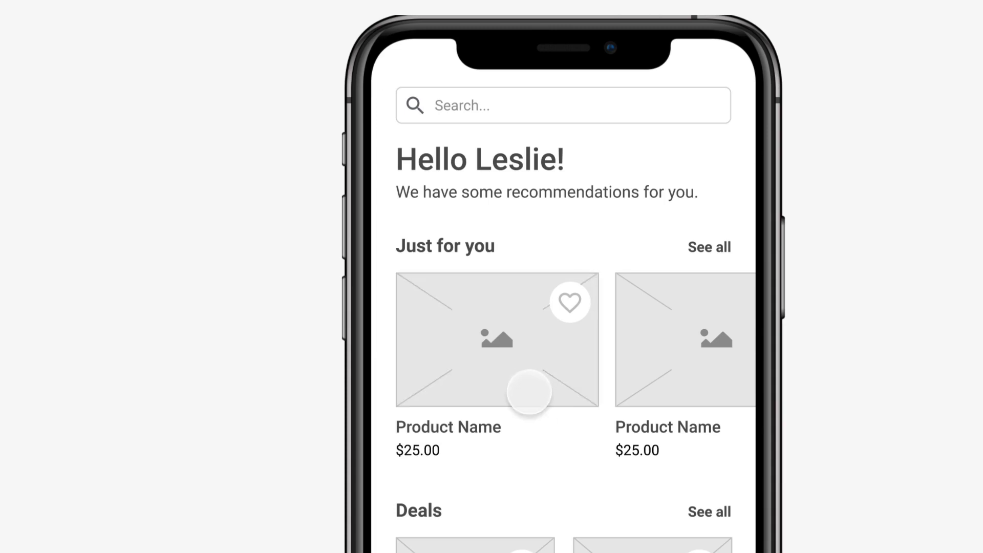
click(530, 393)
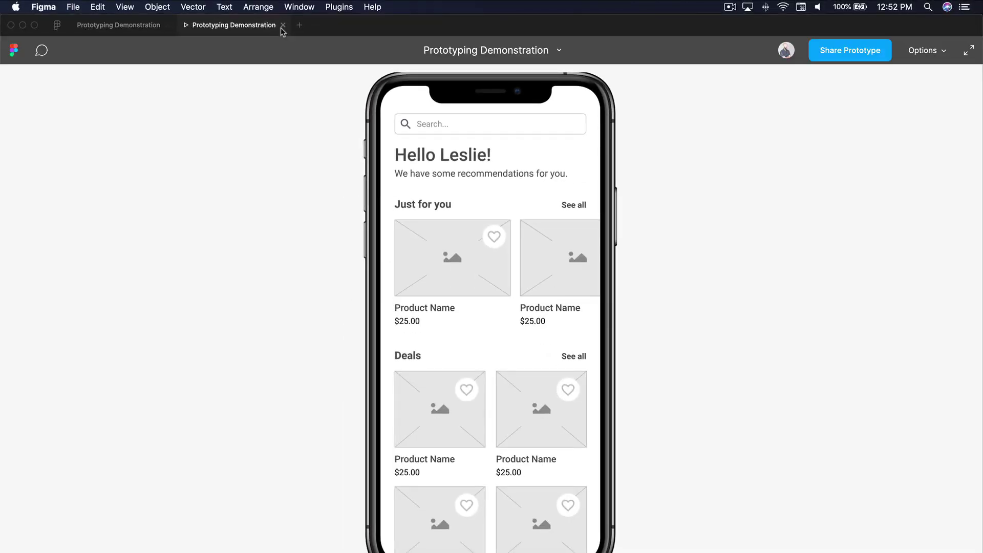
Delete the second Home frame and check the first product card's empty interaction trigger.
click(123, 25)
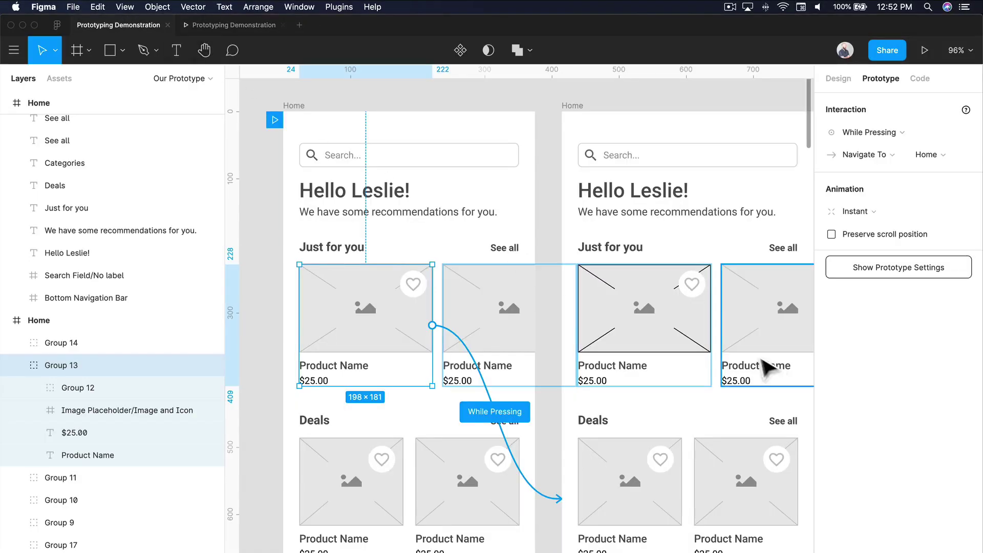
key(Escape)
click(584, 118)
key(Delete)
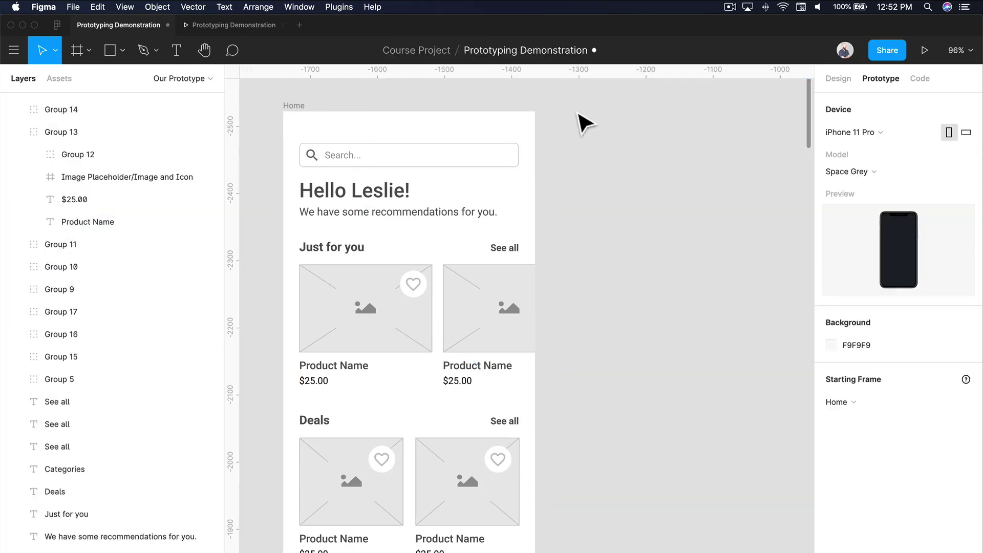
click(380, 292)
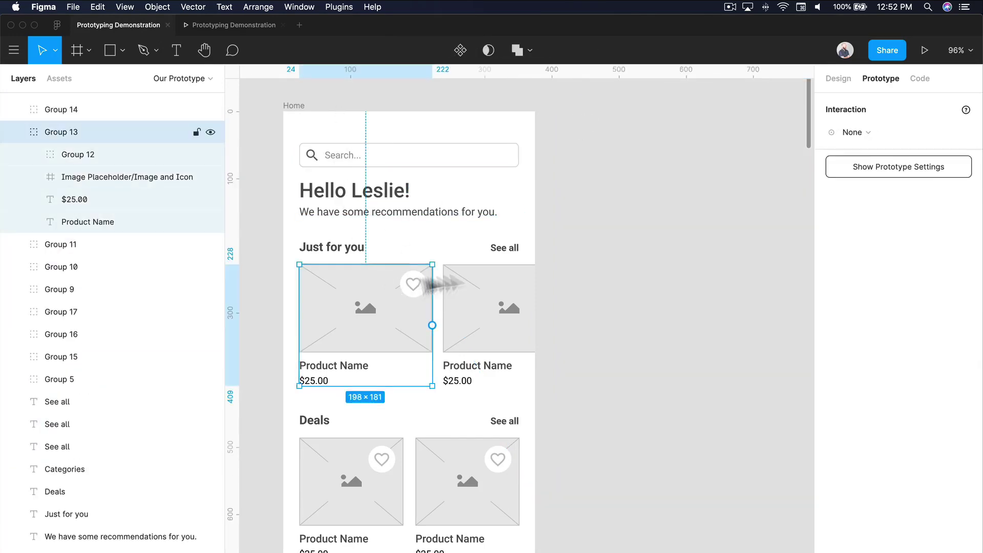
click(854, 138)
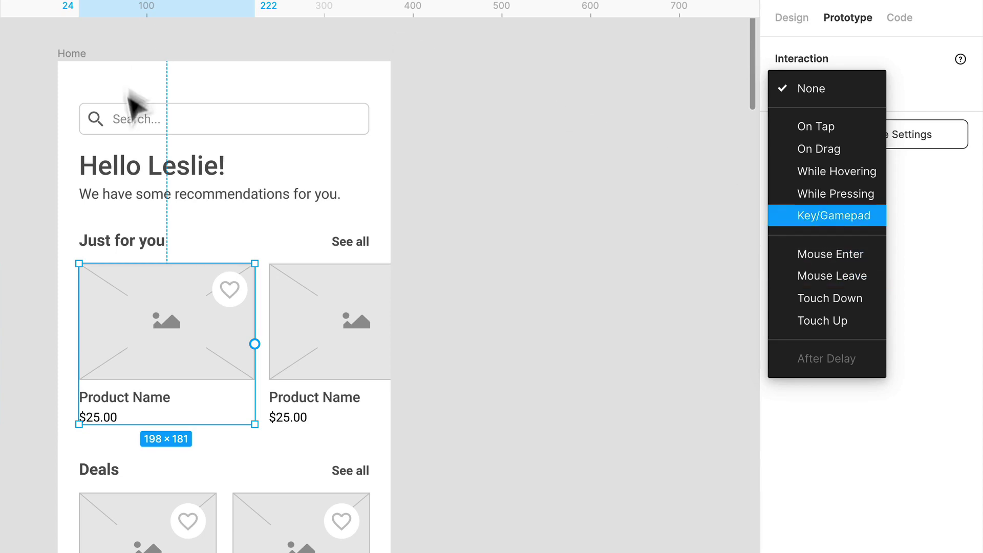
Duplicate Home and fill the copy's first Just for you card image with black 000000.
click(89, 60)
key(ctrl+d)
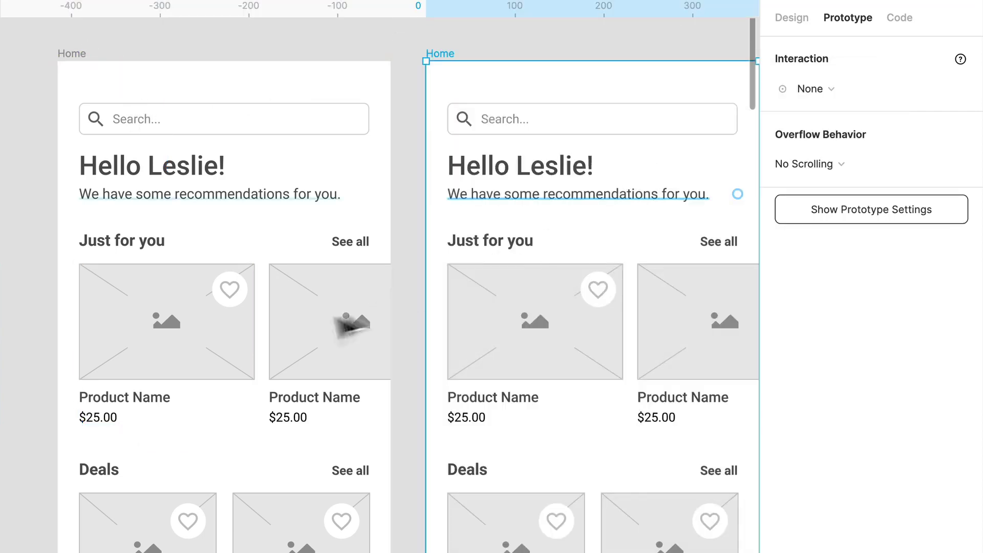
click(187, 352)
click(536, 353)
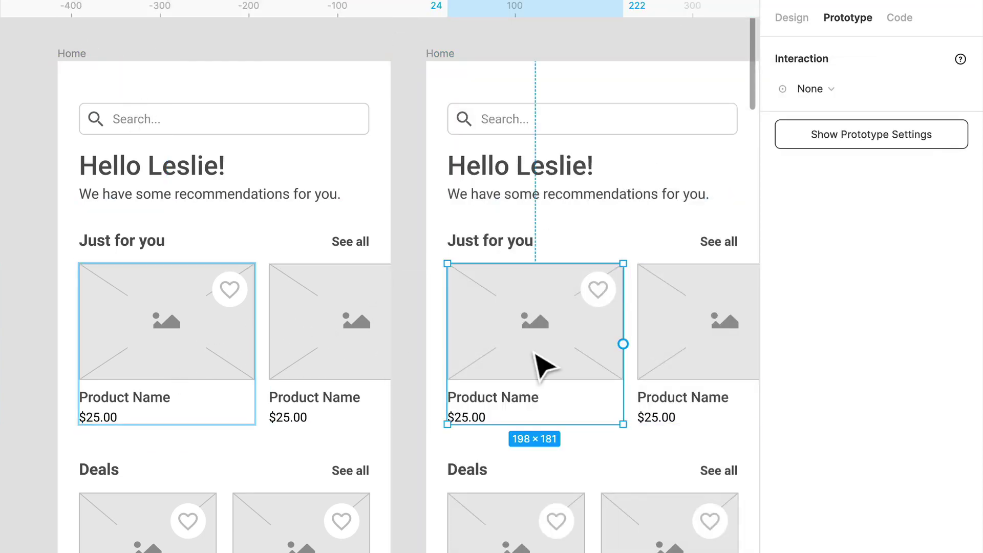
double_click(550, 369)
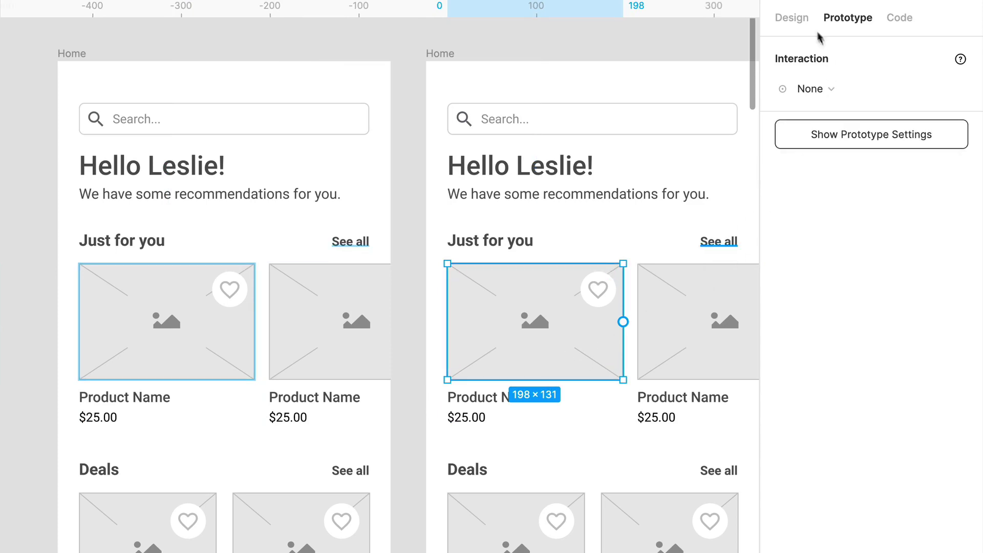
click(792, 17)
click(782, 426)
drag(663, 405, 536, 480)
click(427, 45)
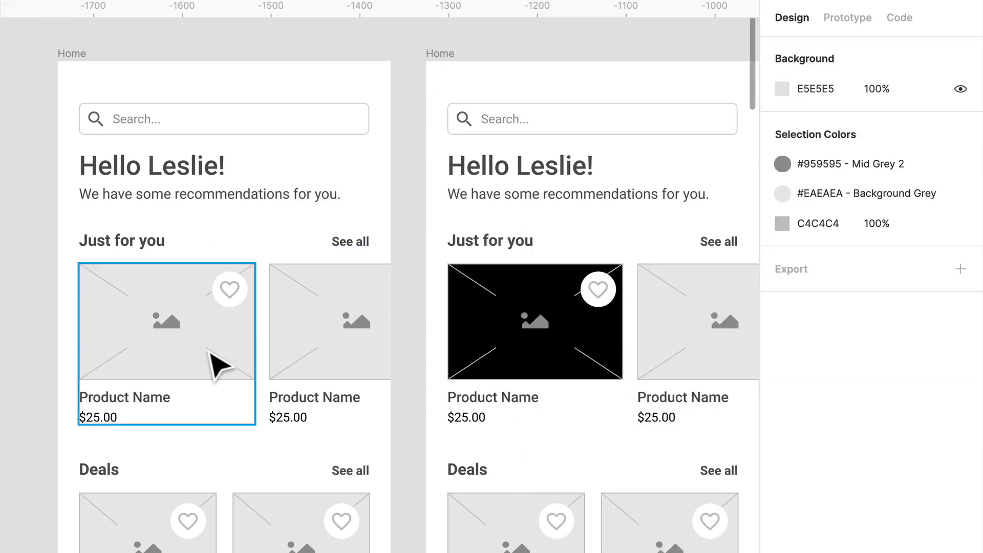
click(218, 365)
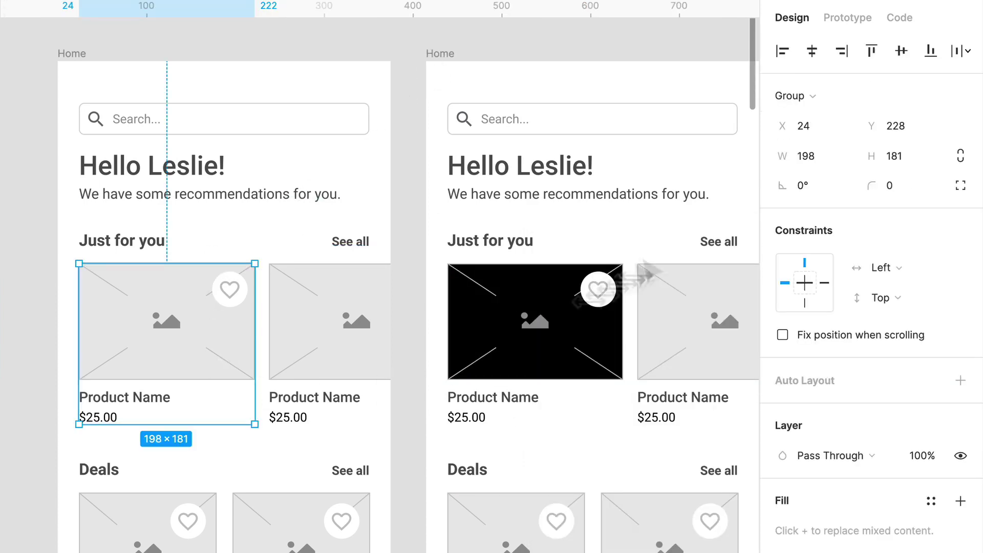
Link the left grey card to the right Home frame with a Mouse Enter trigger.
click(838, 23)
click(800, 97)
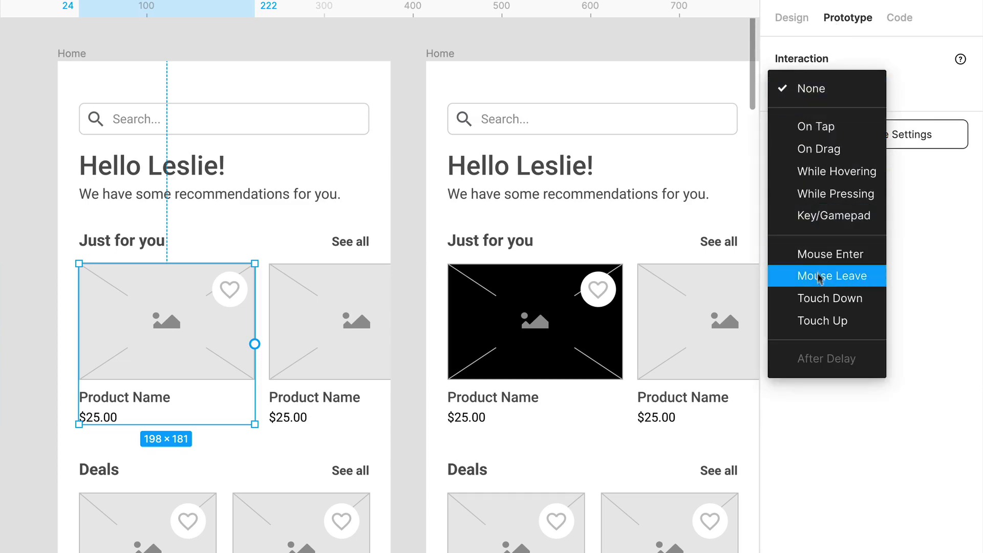
click(819, 254)
drag(255, 344, 407, 363)
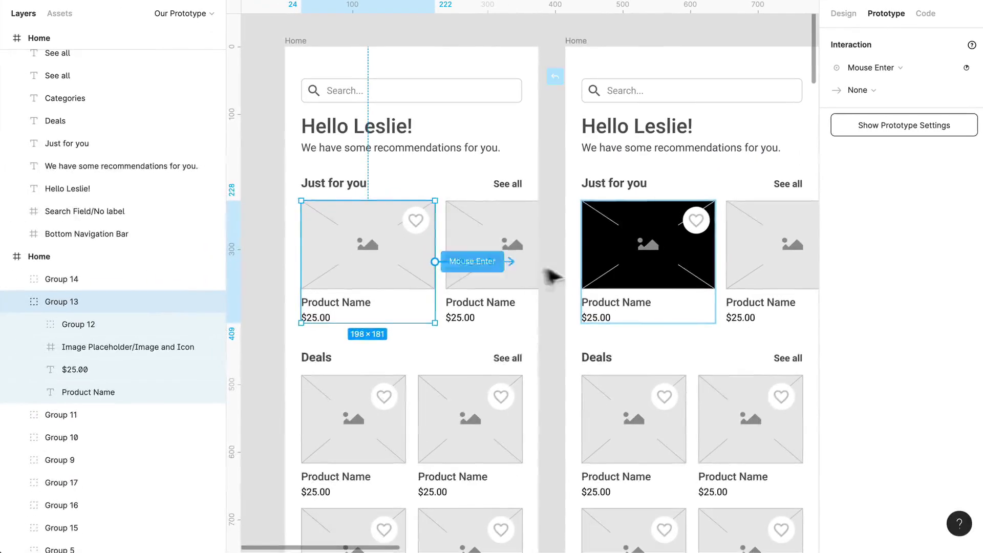
drag(545, 270, 644, 259)
Link the black card back to the left Home on Mouse Leave and present the prototype.
click(650, 259)
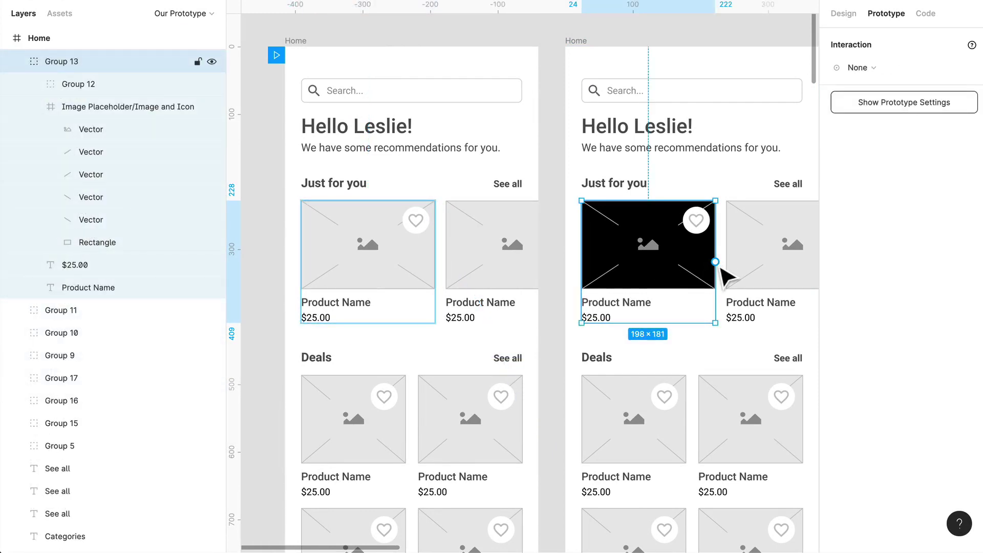
drag(716, 262, 530, 279)
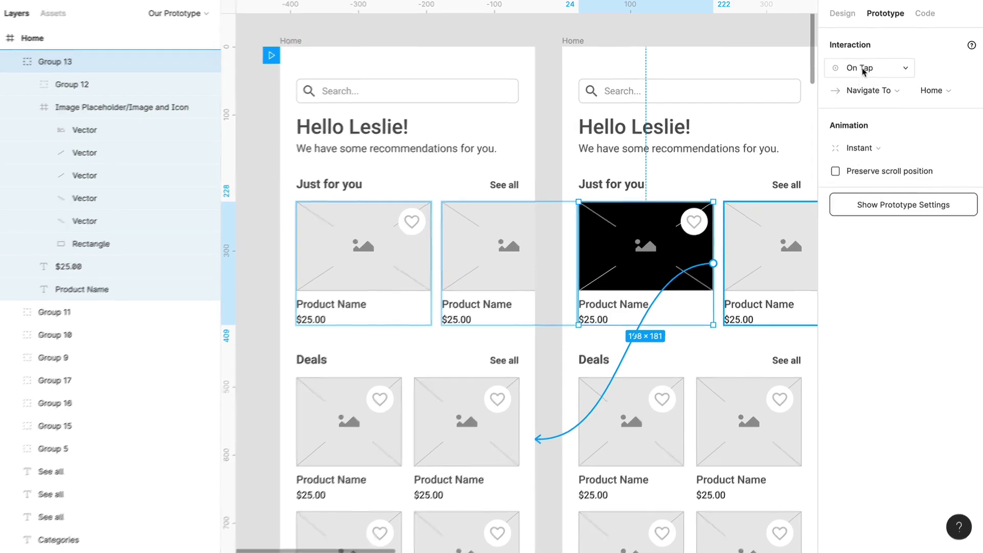
click(864, 71)
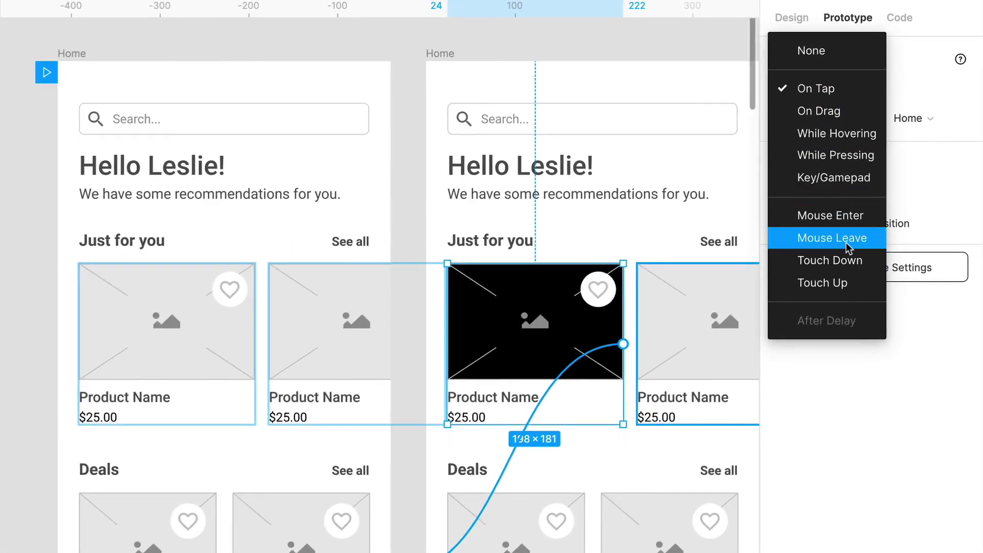
click(884, 185)
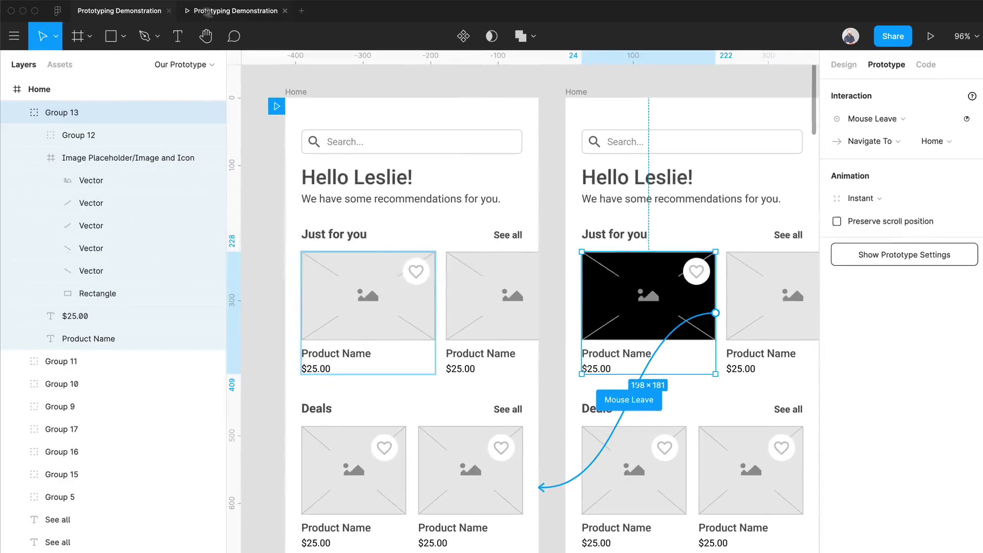
click(208, 12)
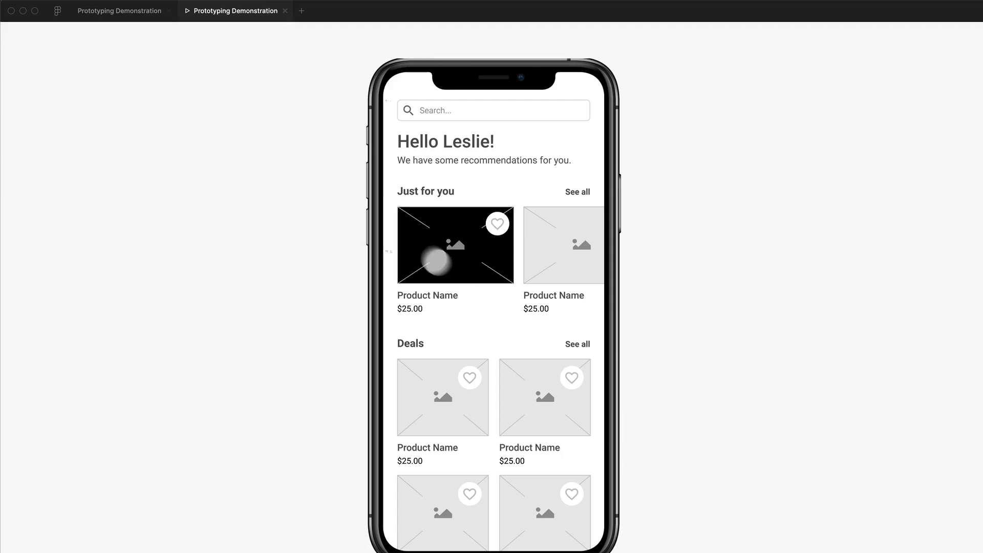
Close the presentation tab with Cmd+W.
key(super+w)
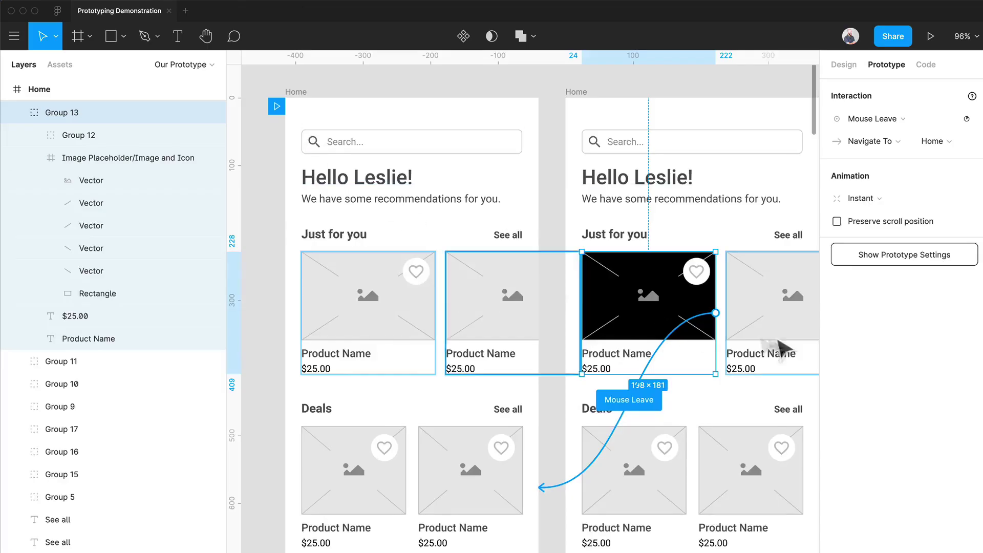
Change the grey card's trigger to Touch Down and the black card's to Touch Up.
click(414, 287)
click(858, 122)
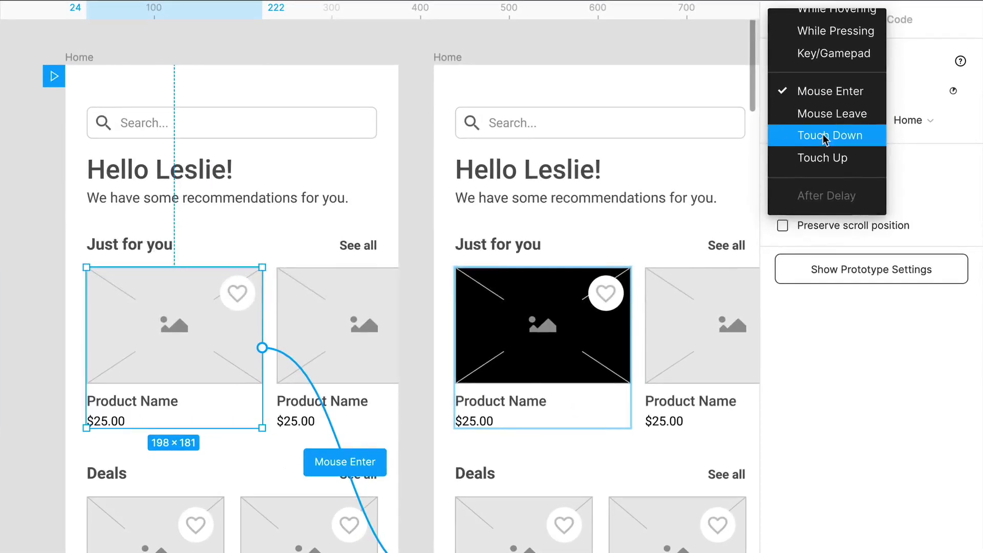
click(867, 152)
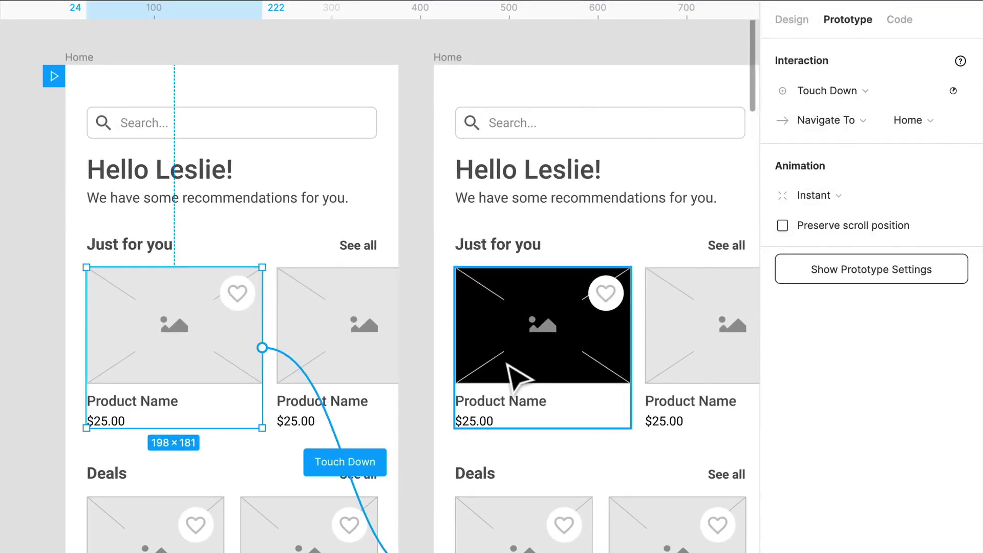
click(517, 377)
click(826, 91)
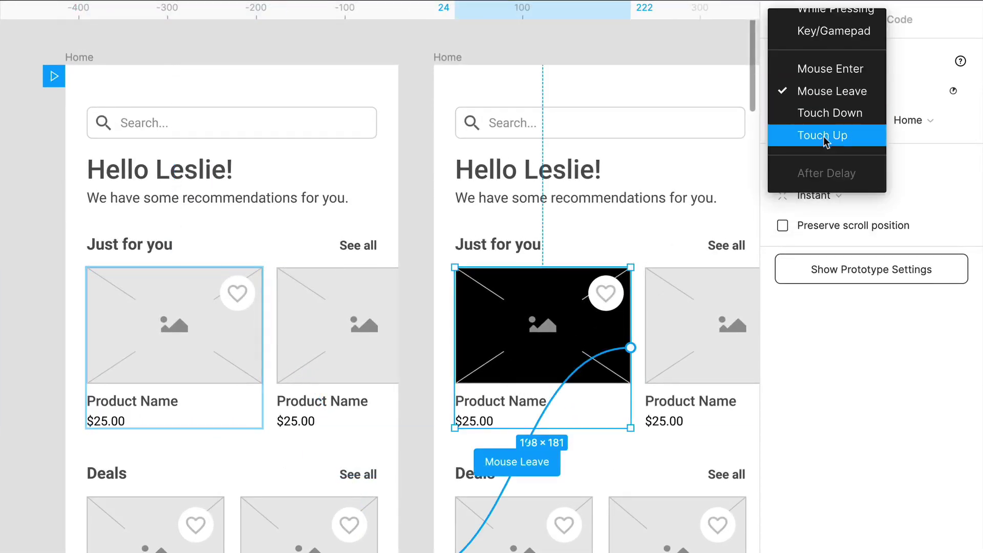
click(823, 136)
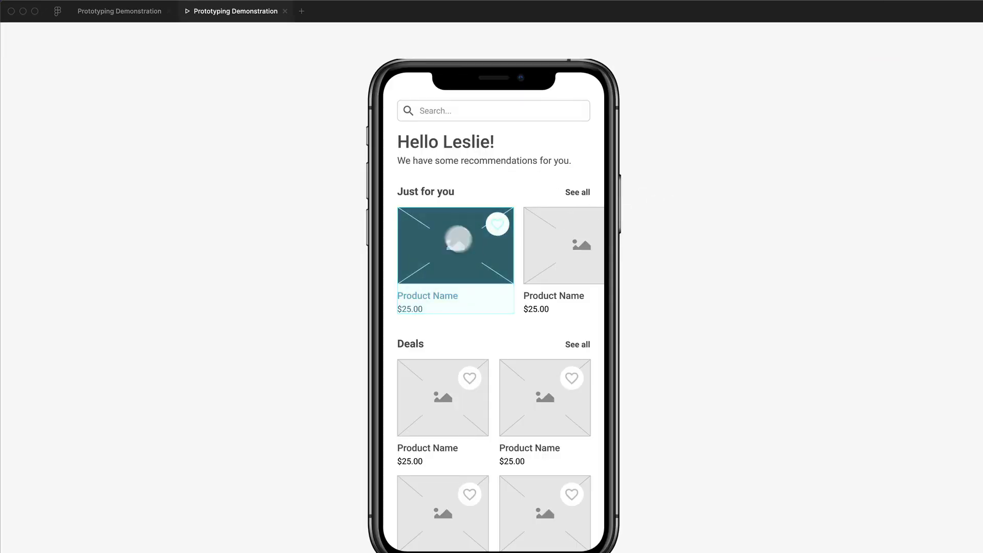
Press and release the first card repeatedly in the preview to test the black swap.
click(471, 252)
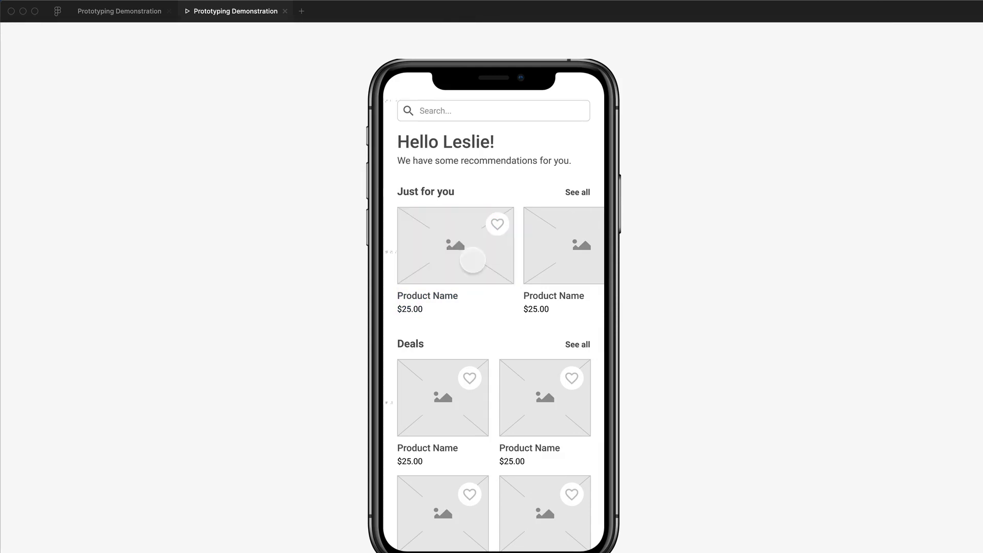
click(472, 260)
click(473, 260)
click(477, 266)
click(476, 265)
Back in the editor, delete the black-card Home frame.
click(156, 12)
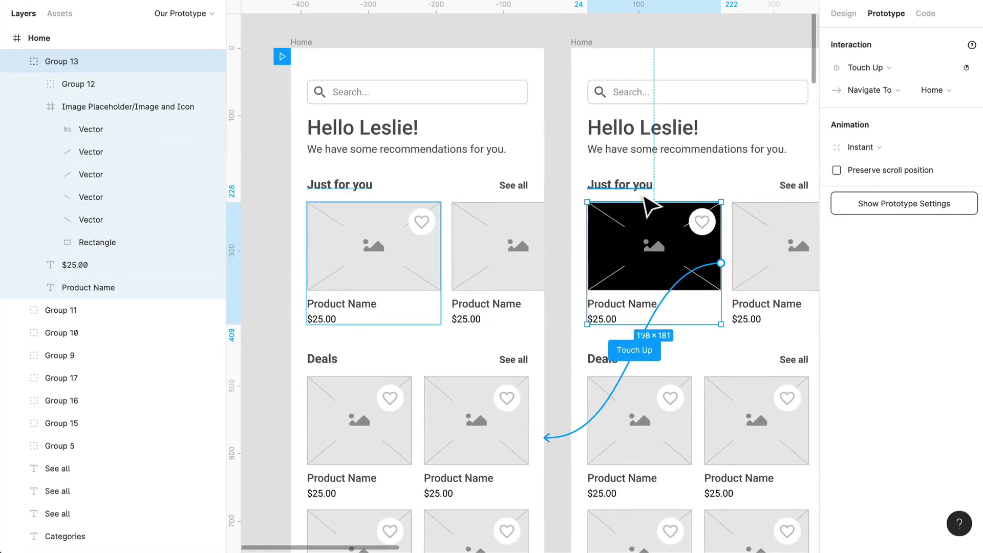
scroll(646, 202, right, 2)
scroll(637, 198, down, 5)
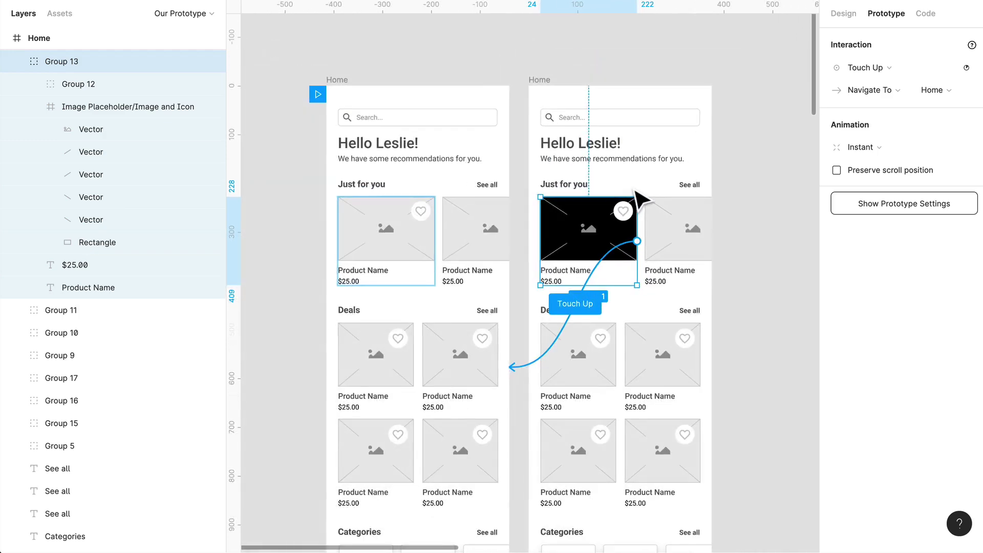
scroll(640, 197, down, 2)
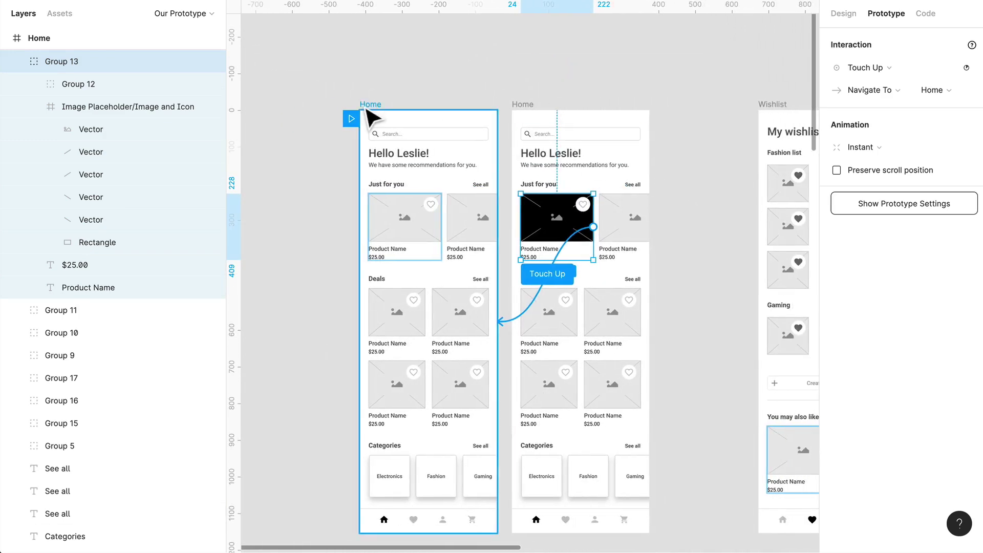
click(368, 109)
click(538, 115)
key(Delete)
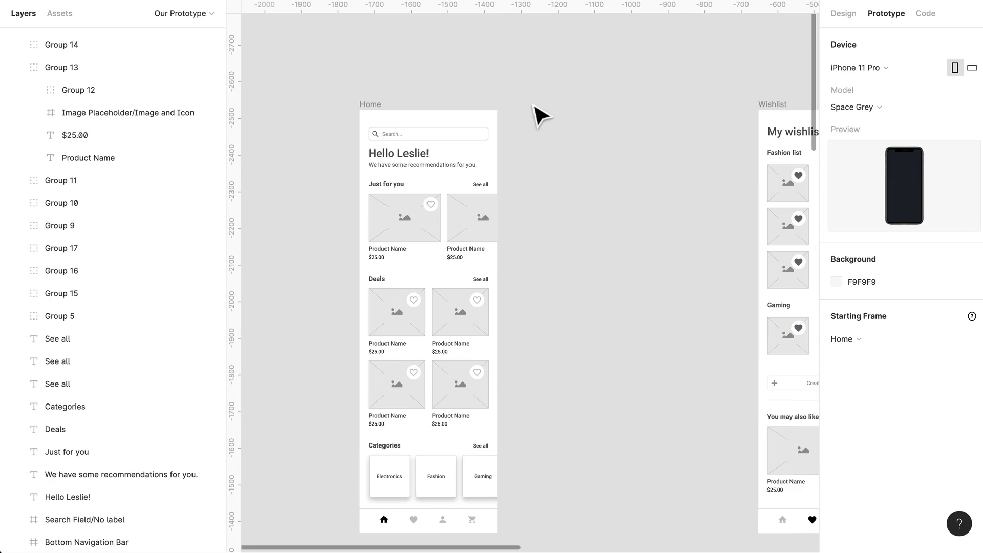
Duplicate the Home frame to its right and shift both frames left.
drag(397, 116, 546, 123)
shift+click(386, 125)
drag(386, 125, 241, 110)
scroll(391, 99, left, 5)
Copy the right Home frame into a third Home frame beside it.
click(428, 92)
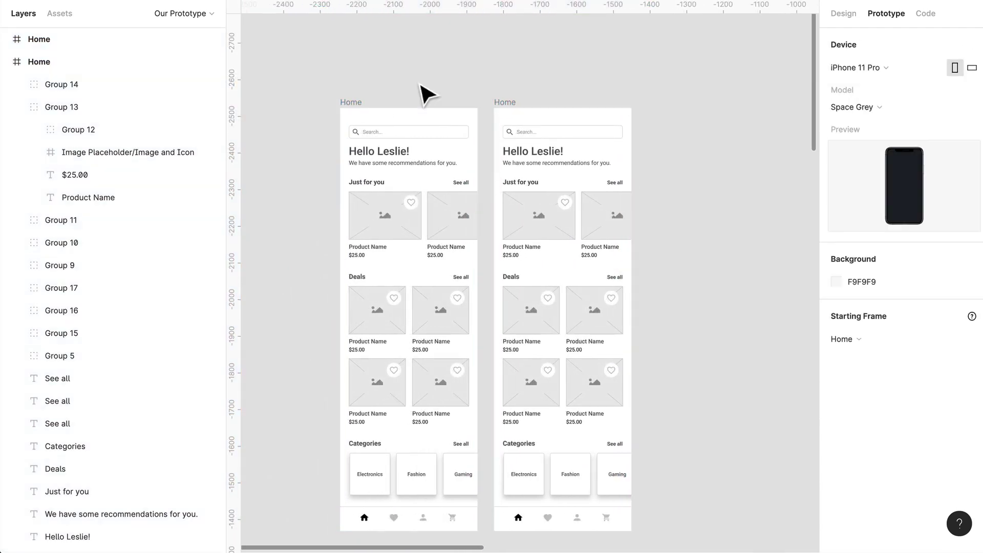
click(357, 102)
click(518, 105)
drag(518, 105, 668, 113)
scroll(439, 180, up, 5)
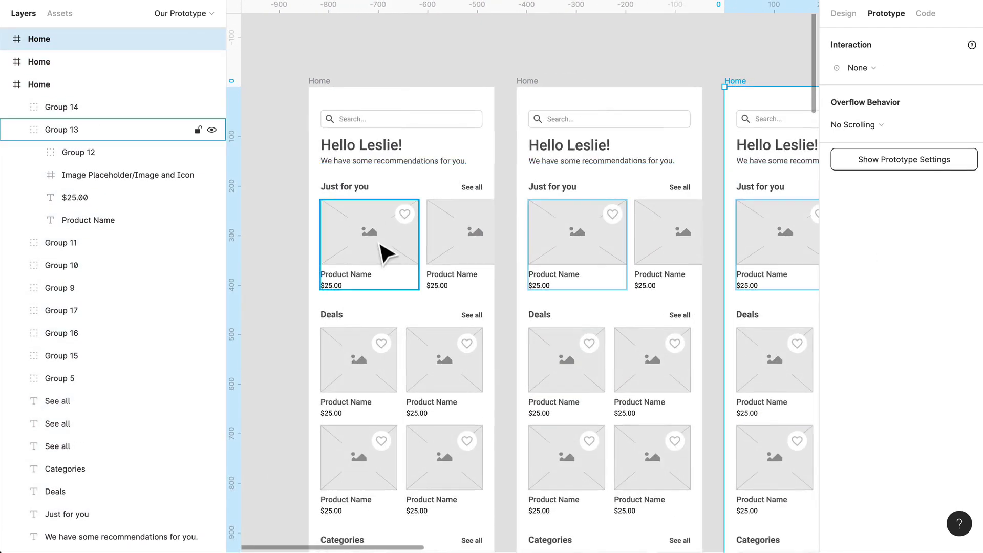
Link the first card to the middle Home, then fill that frame's first card image black 000000.
click(383, 251)
drag(419, 240, 555, 258)
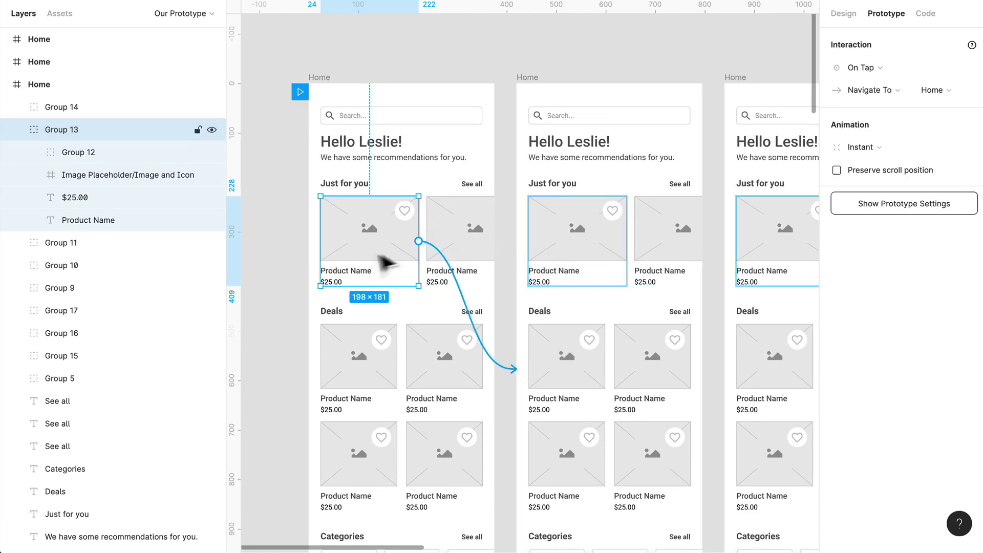
click(612, 253)
double_click(612, 254)
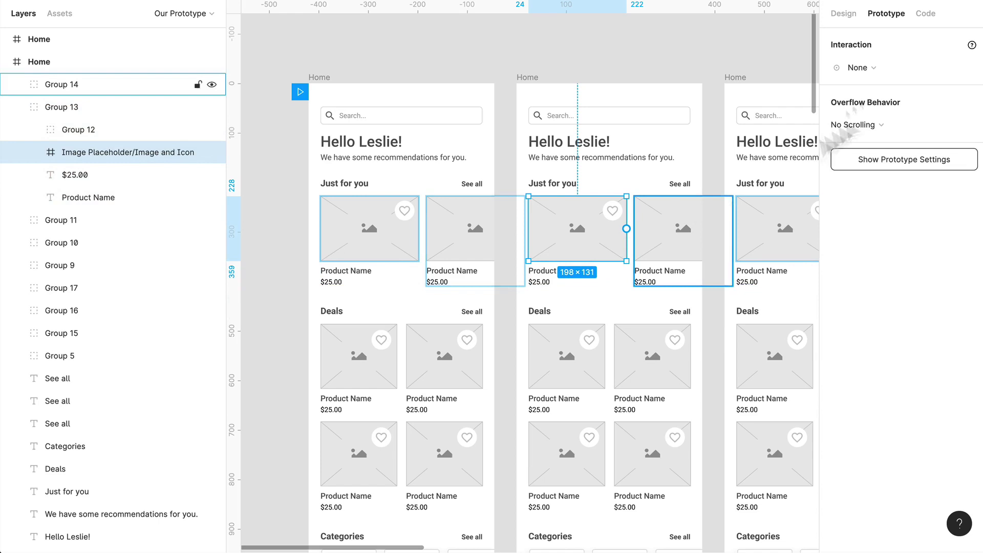
click(852, 17)
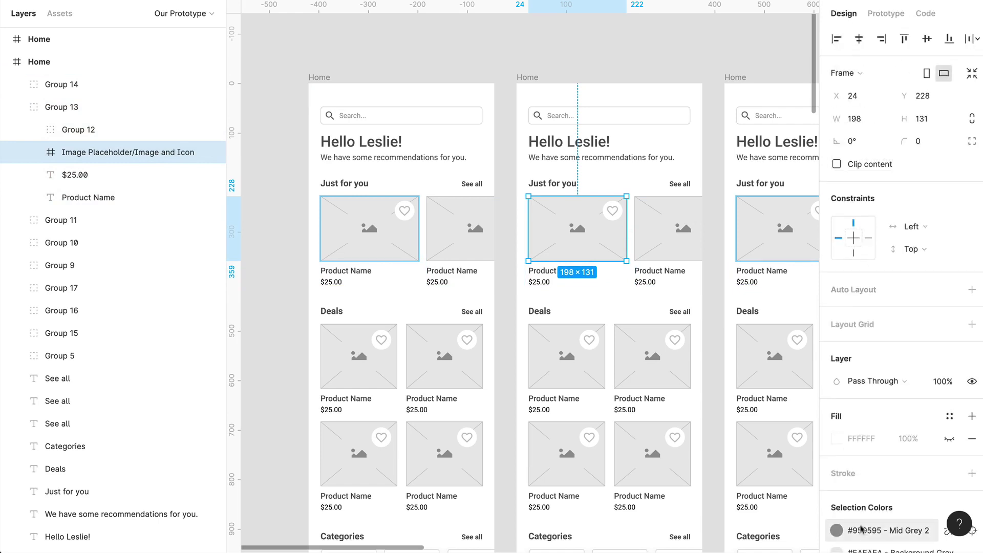
double_click(590, 251)
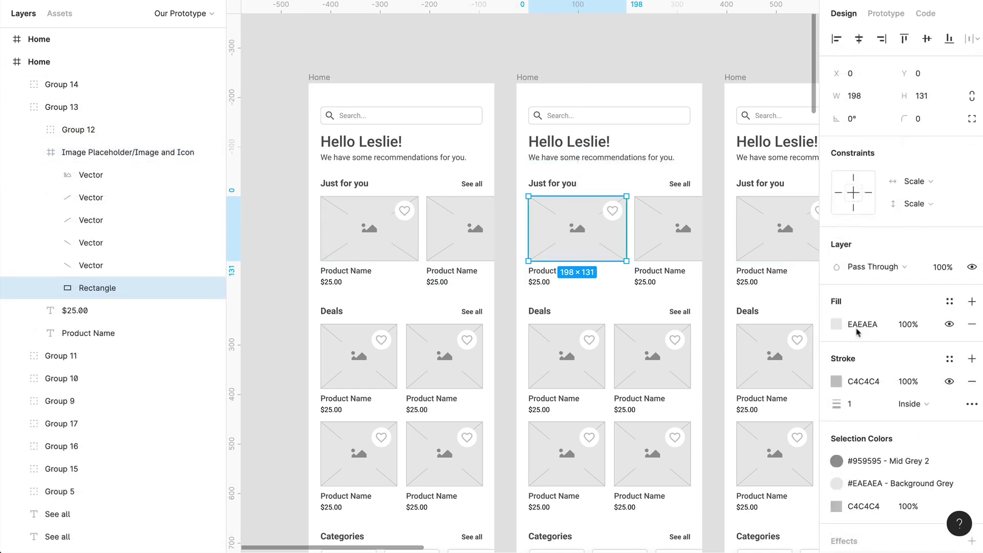
click(837, 324)
drag(681, 354, 623, 439)
scroll(560, 305, right, 3)
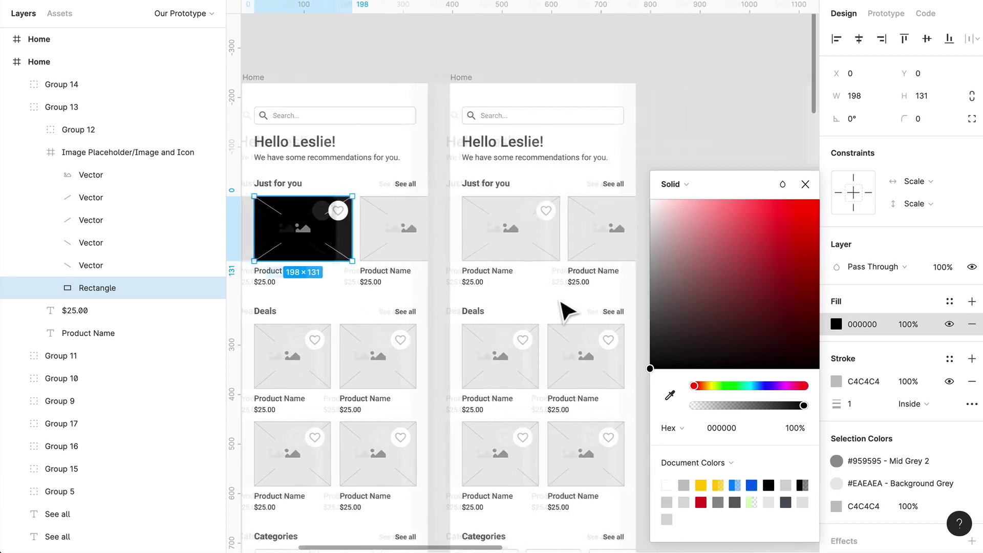
Review the card's prototyping settings, then clear the selection.
click(553, 230)
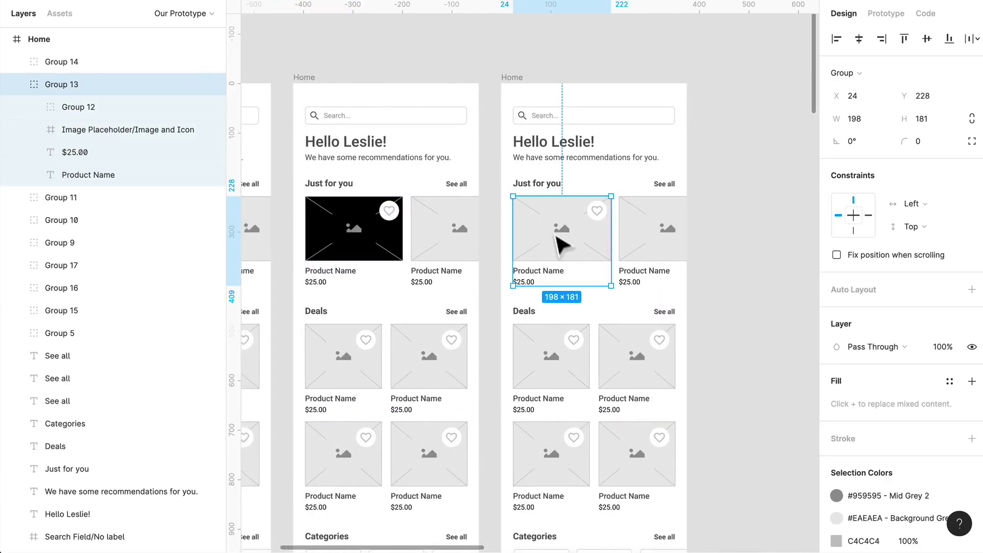
scroll(384, 156, left, 3)
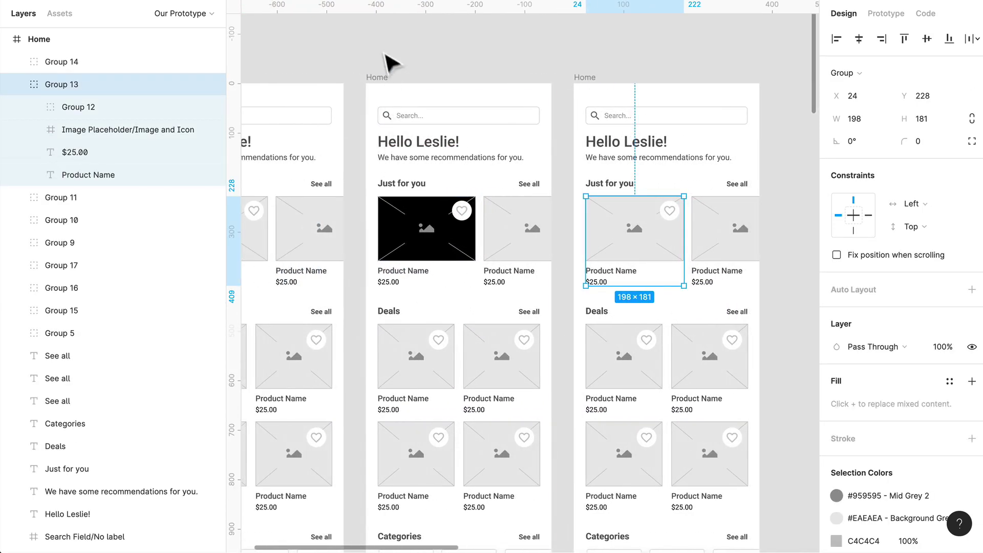
click(882, 13)
scroll(563, 204, left, 3)
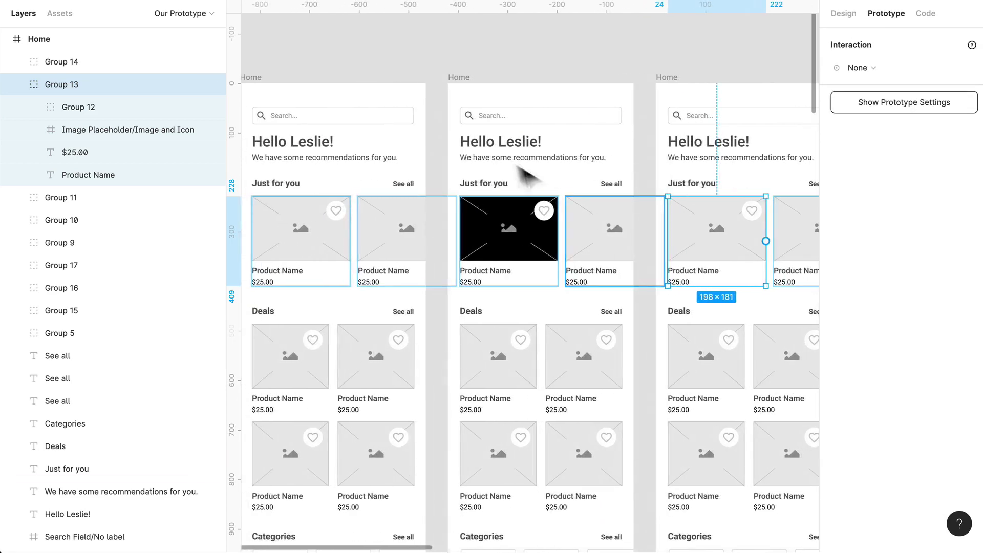
click(448, 77)
scroll(774, 277, right, 2)
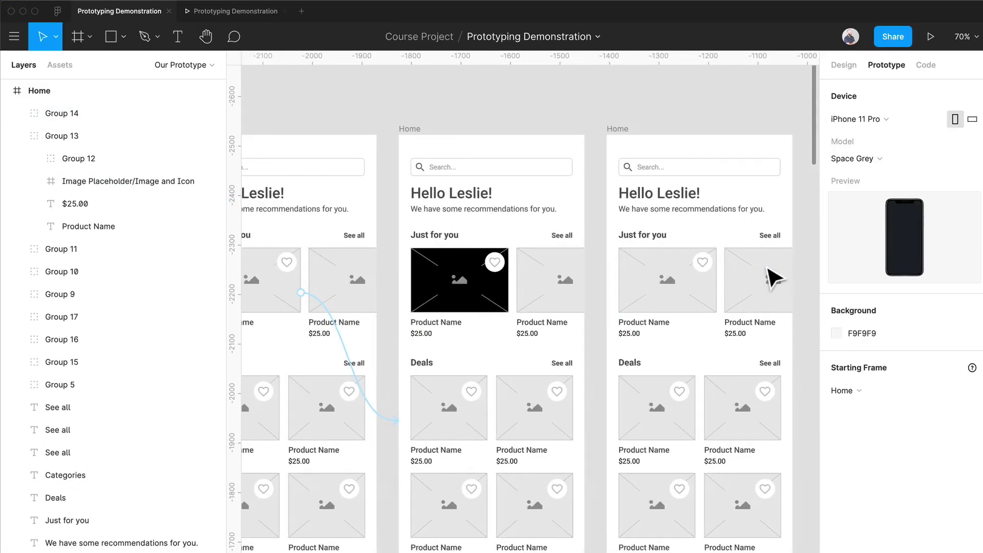
Slide the right frame's two Just for you cards about 80 px left.
click(773, 278)
shift+click(682, 304)
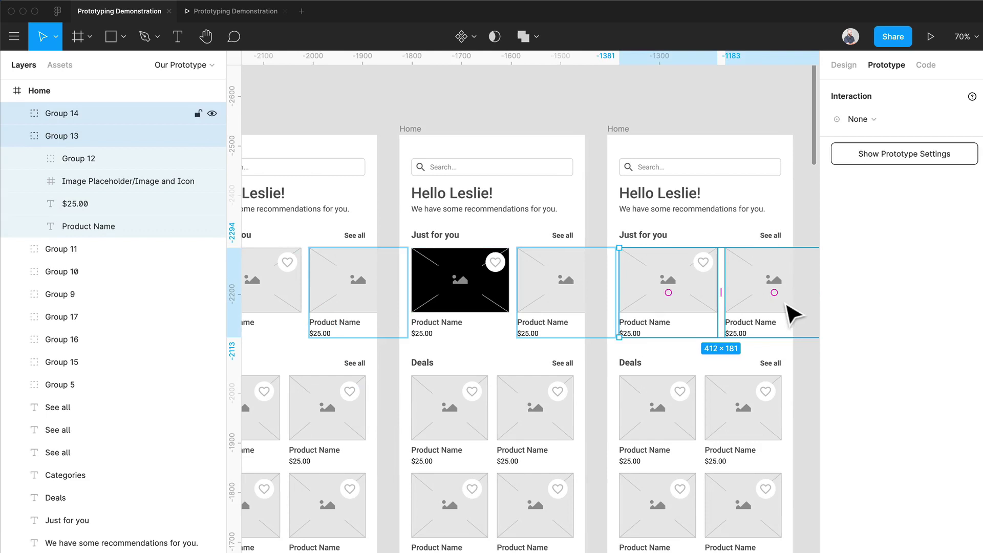
drag(780, 303, 745, 307)
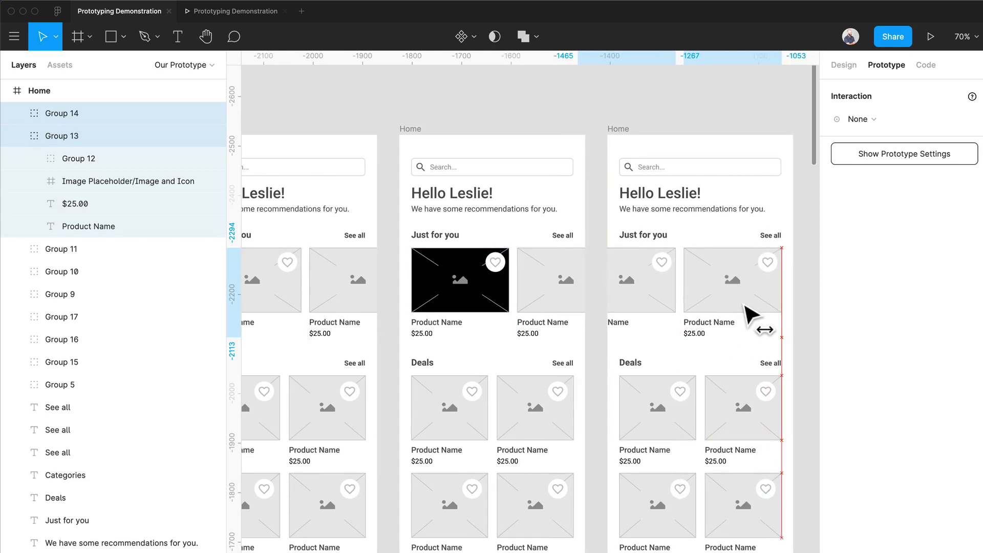
click(805, 230)
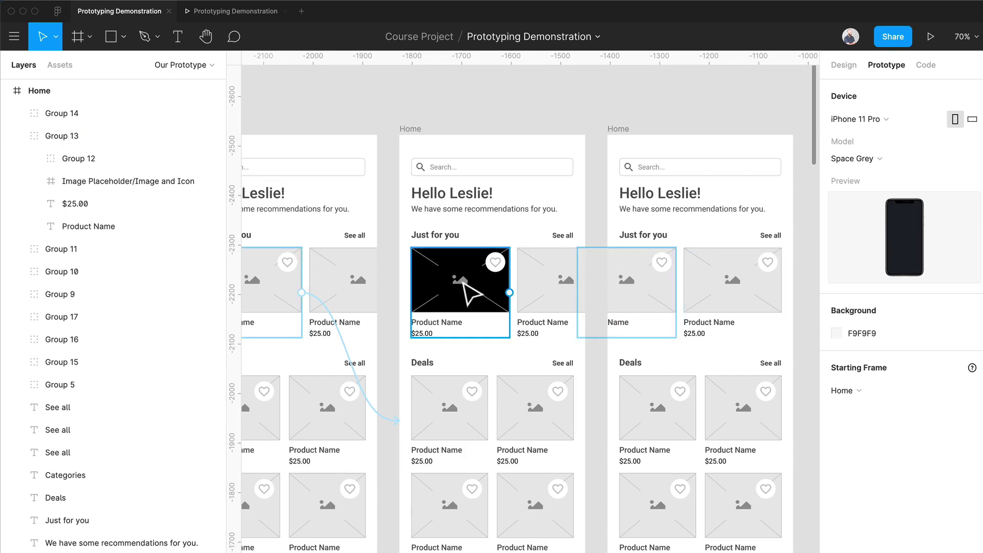
Make the middle Home navigate After Delay 800ms to the right Home, then play the prototype.
click(464, 149)
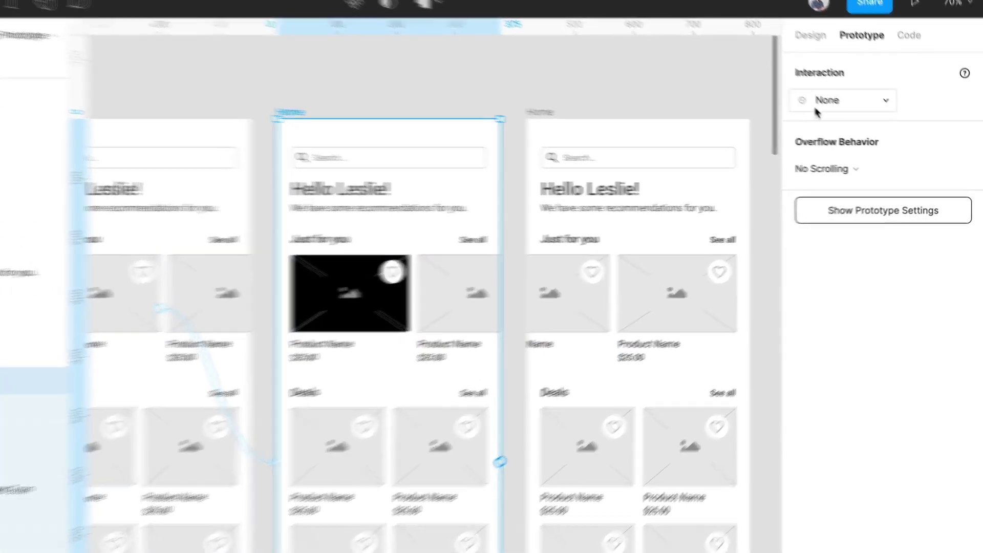
click(819, 102)
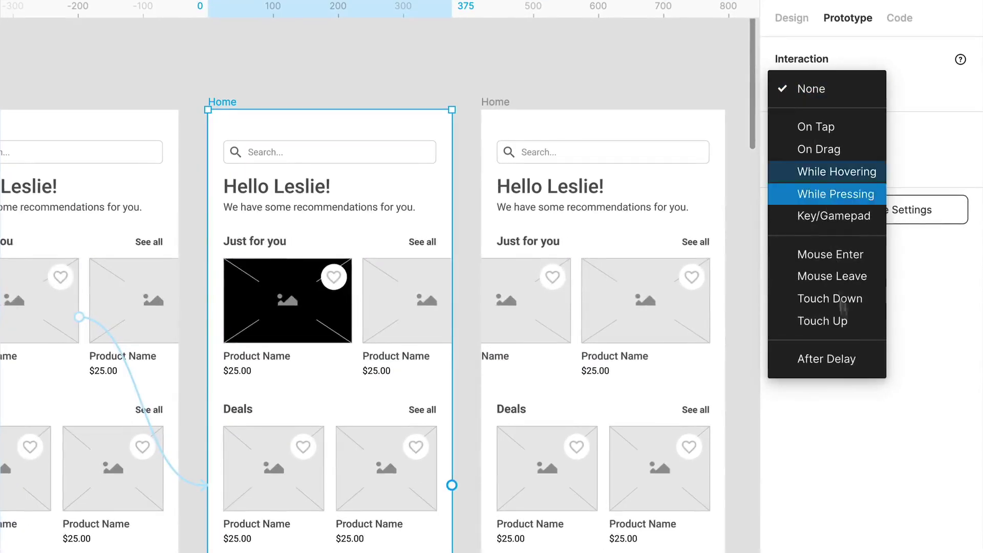
click(843, 360)
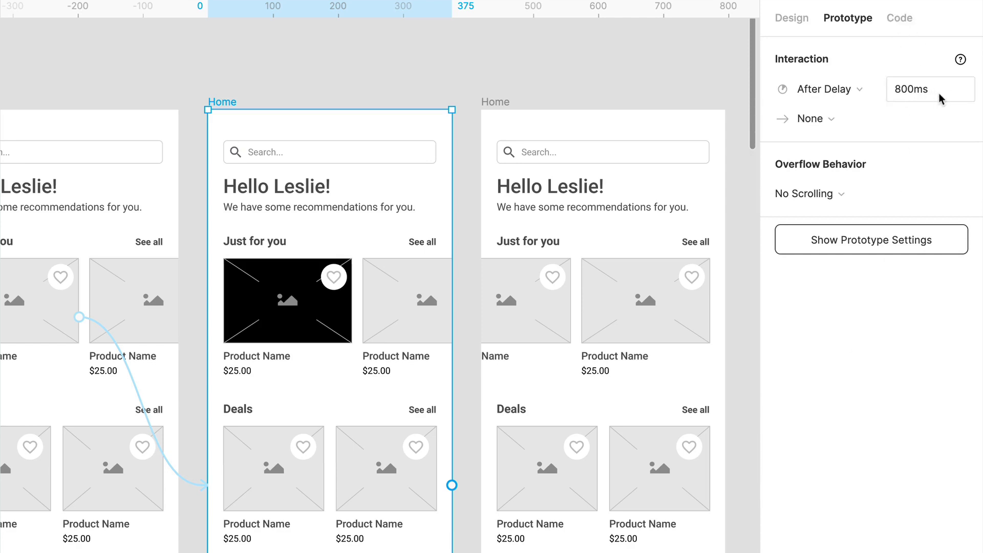
click(833, 122)
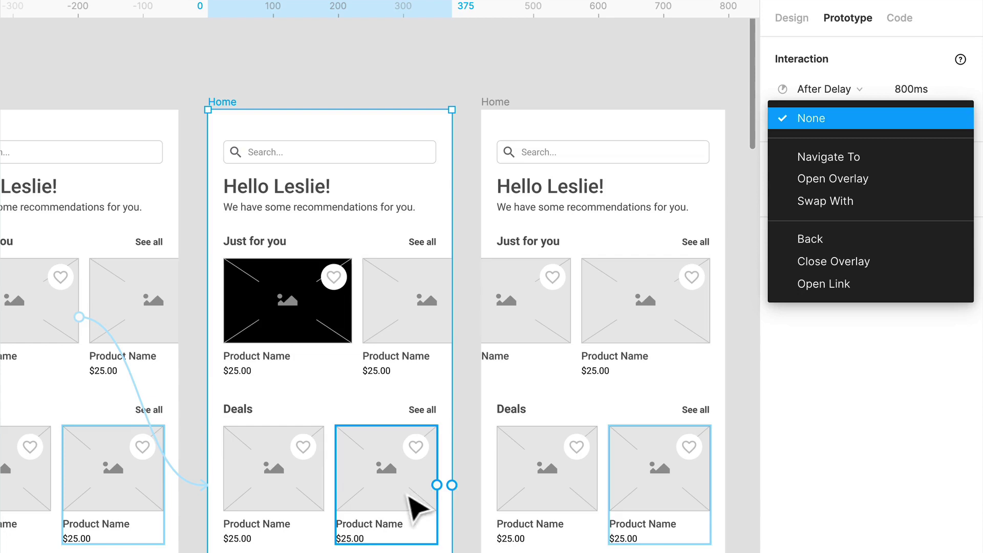
click(846, 157)
drag(461, 489, 503, 500)
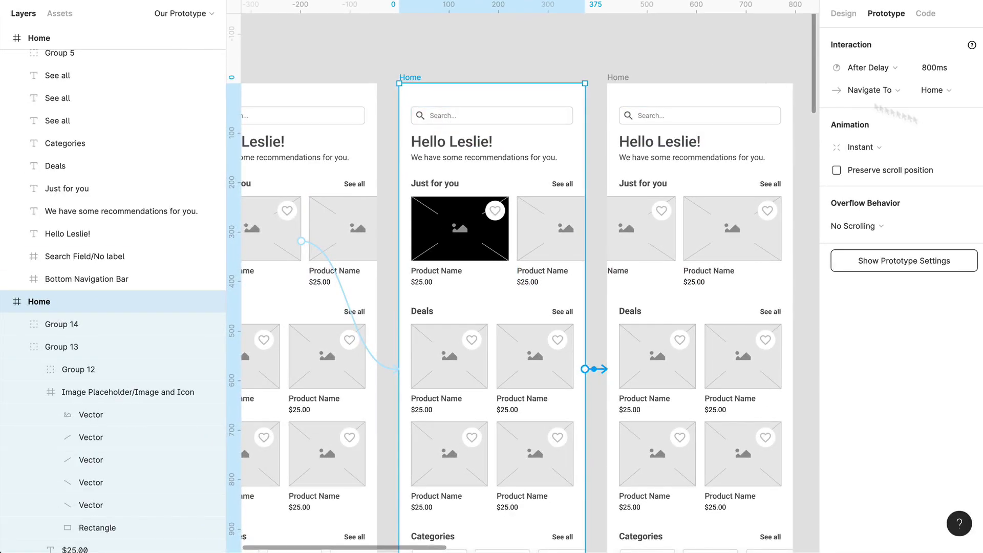
click(397, 69)
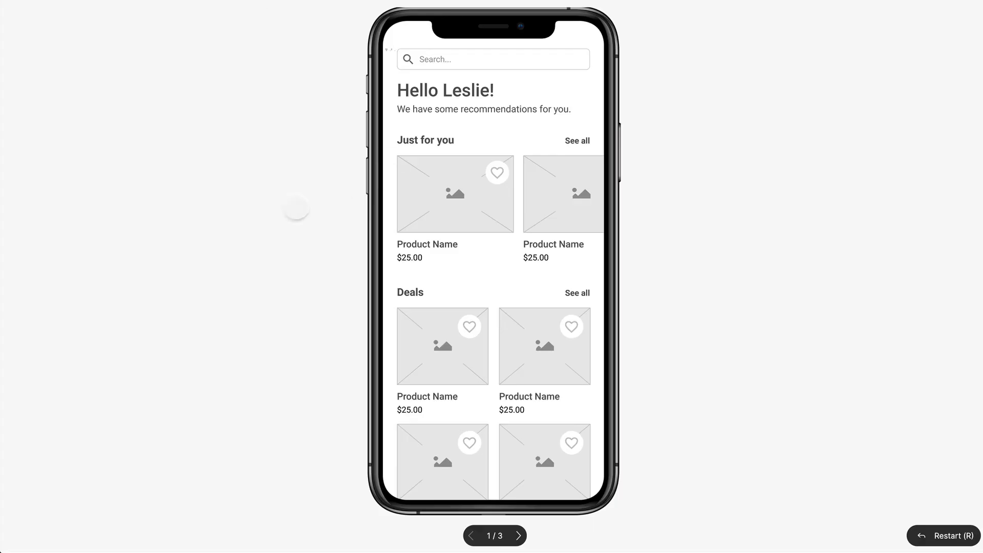
Test the first card tap in the preview, restart with R, retest, and exit full screen.
click(426, 305)
click(456, 323)
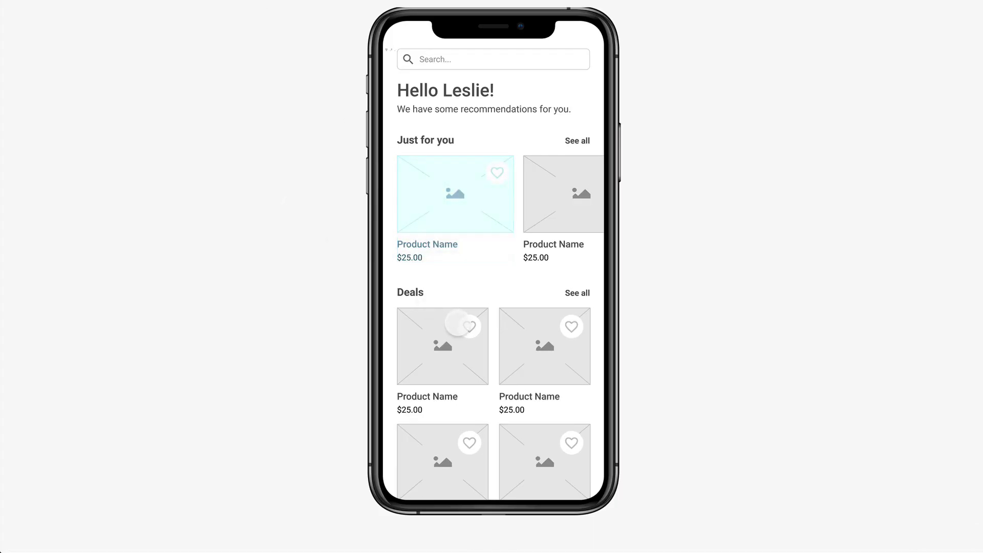
click(464, 200)
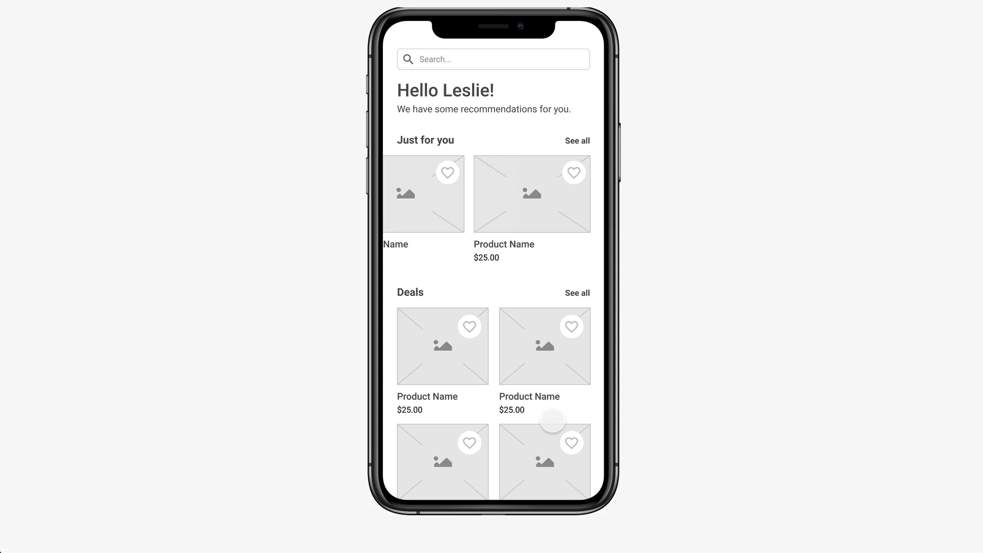
key(r)
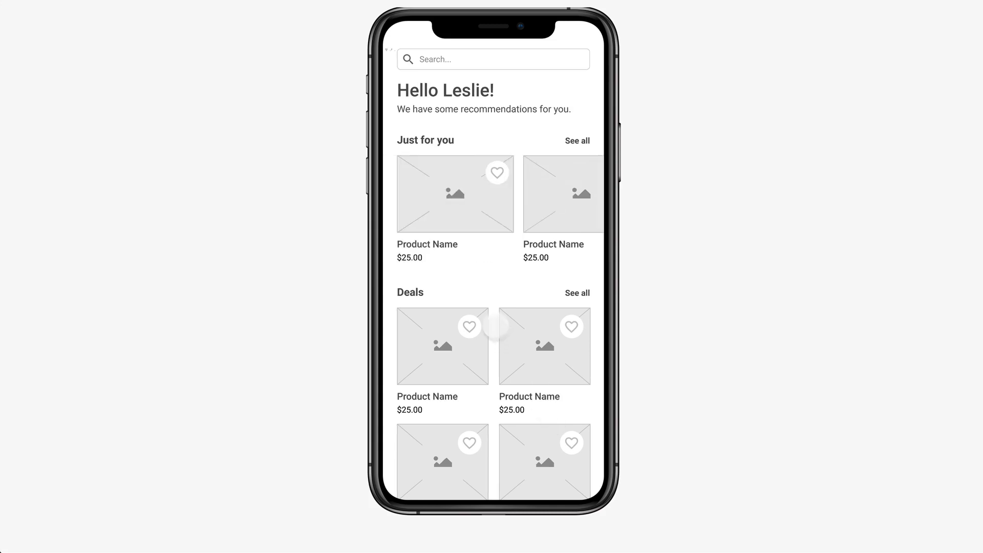
click(468, 214)
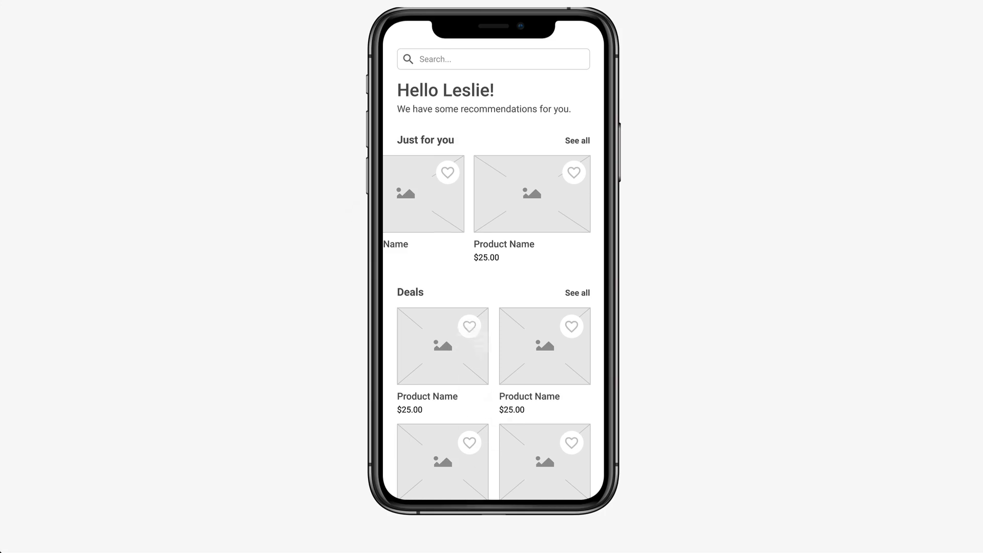
key(Escape)
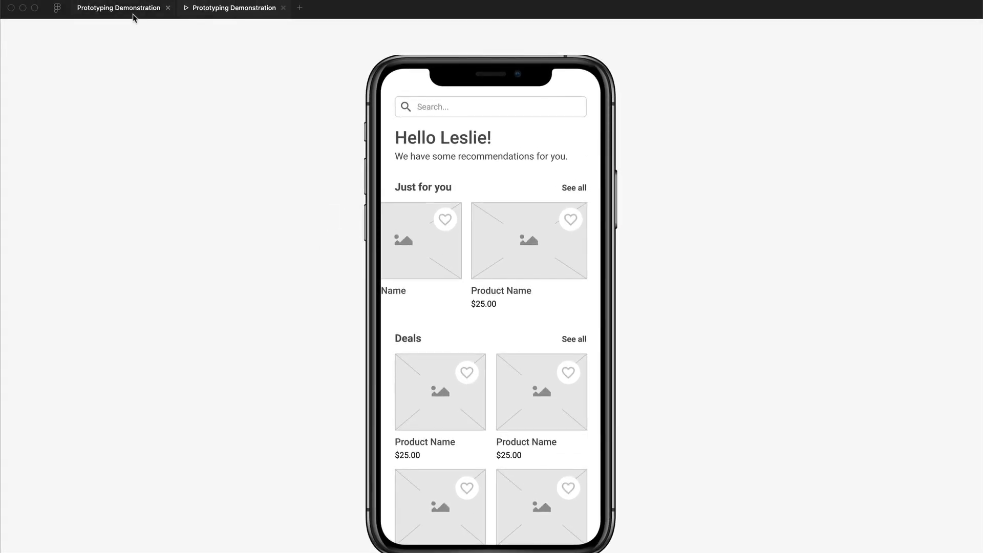
Back in the editor, inspect the left first card's On Tap trigger without changing it.
click(132, 15)
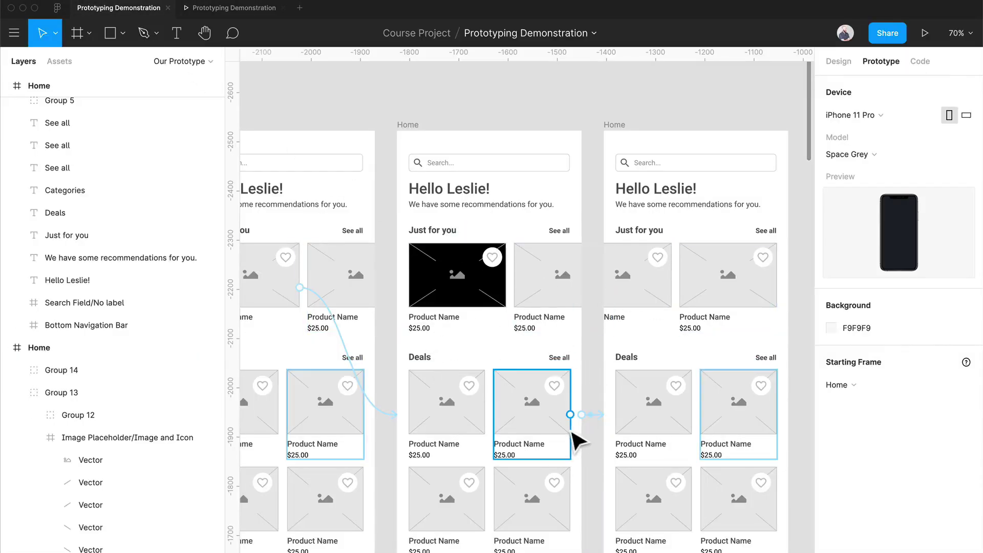
scroll(472, 281, left, 3)
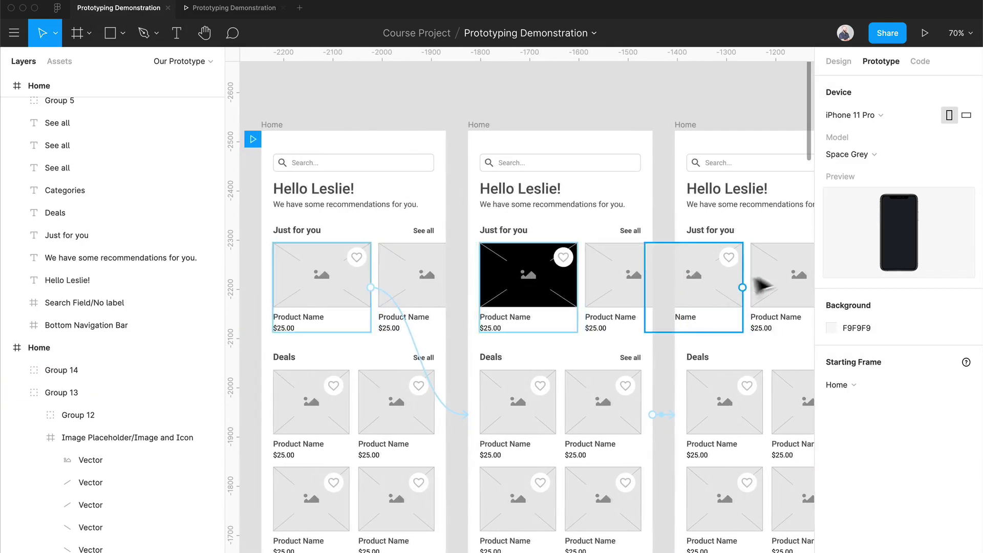
scroll(779, 304, right, 2)
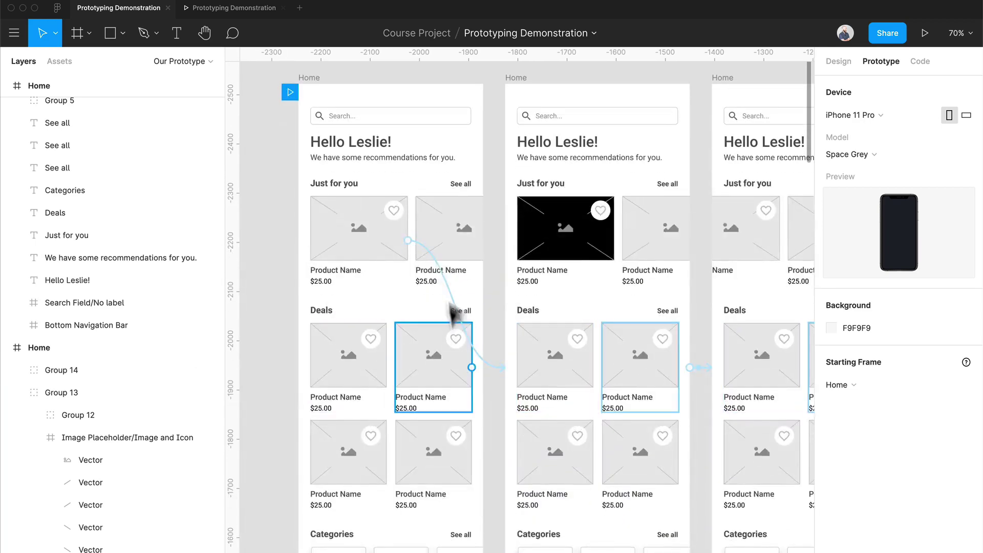
click(399, 265)
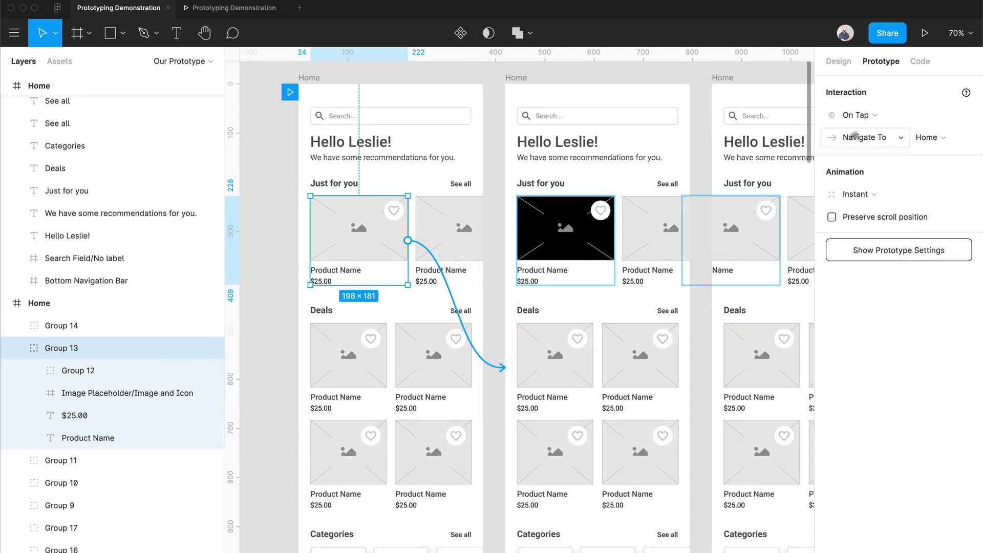
click(869, 116)
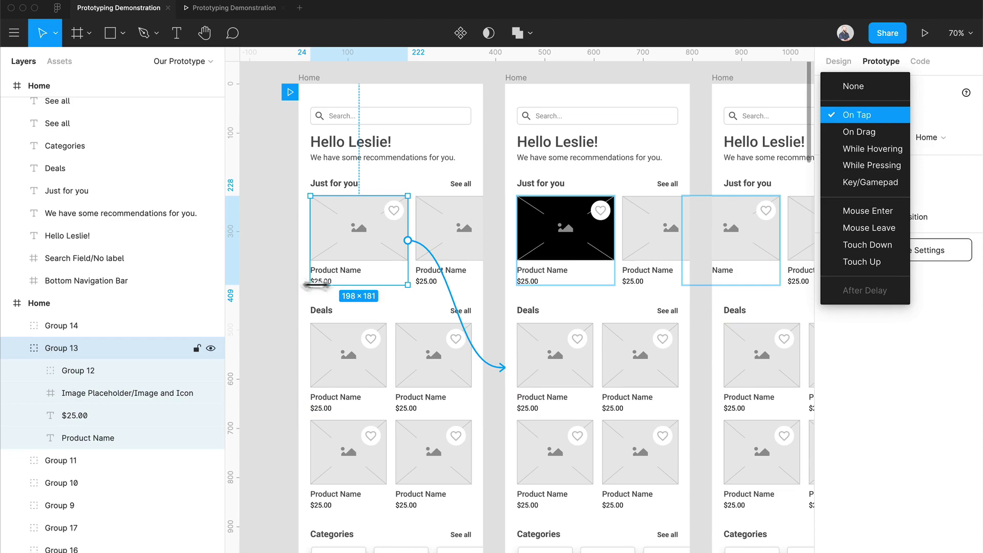
click(274, 282)
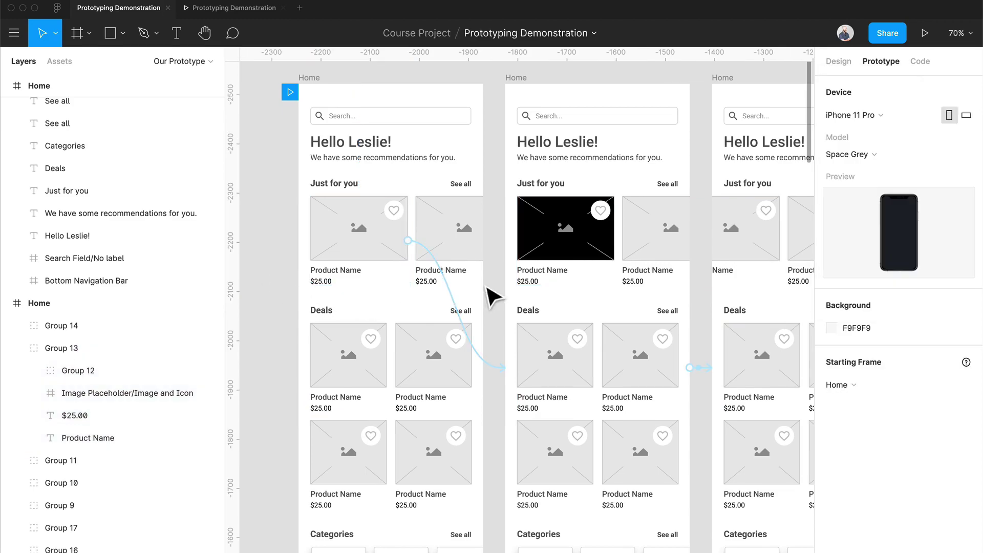